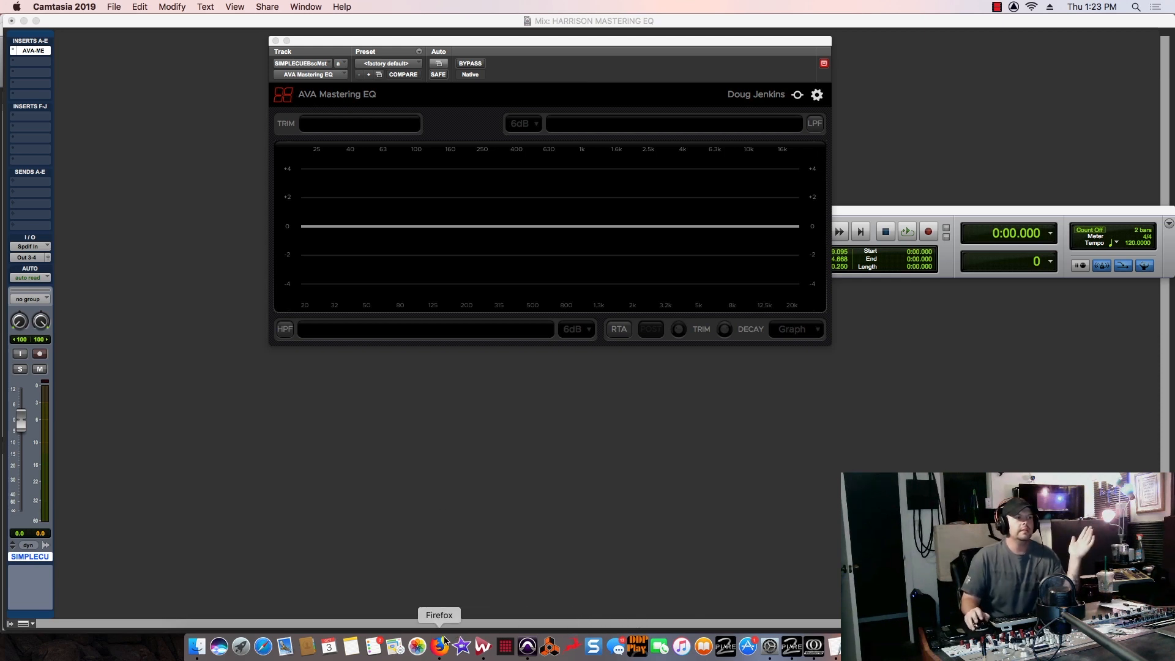
Step: Turn on the real-time analyzer in the AVA Mastering EQ and set its display style to Lightning
left_click(620, 331)
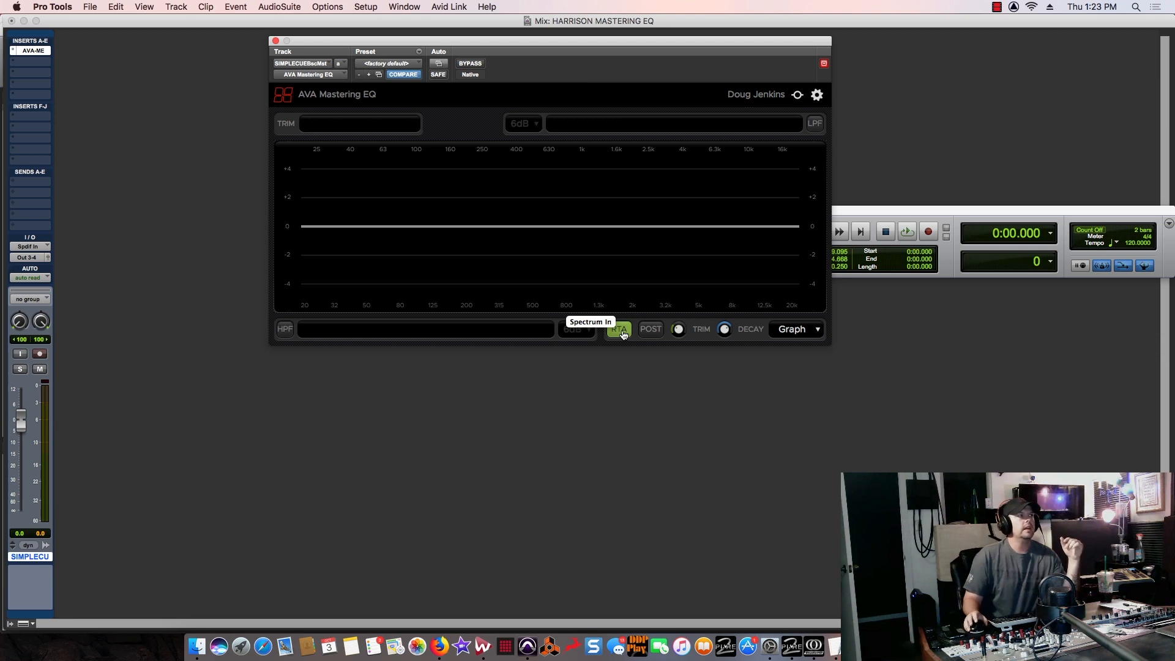
left_click(801, 331)
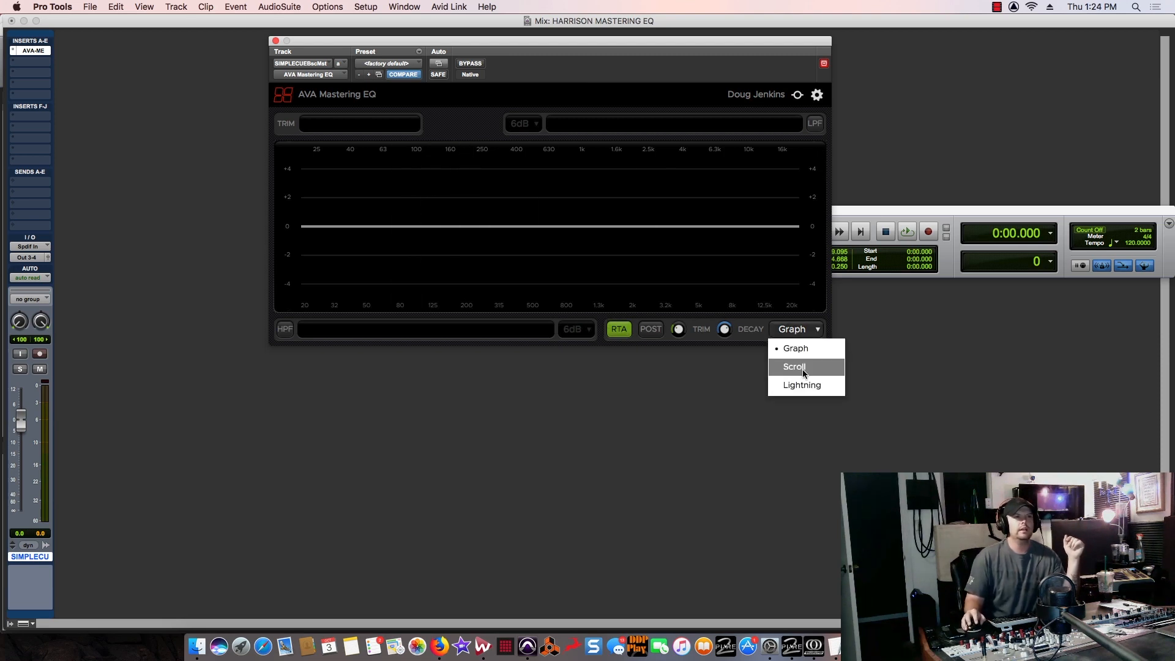
left_click(803, 384)
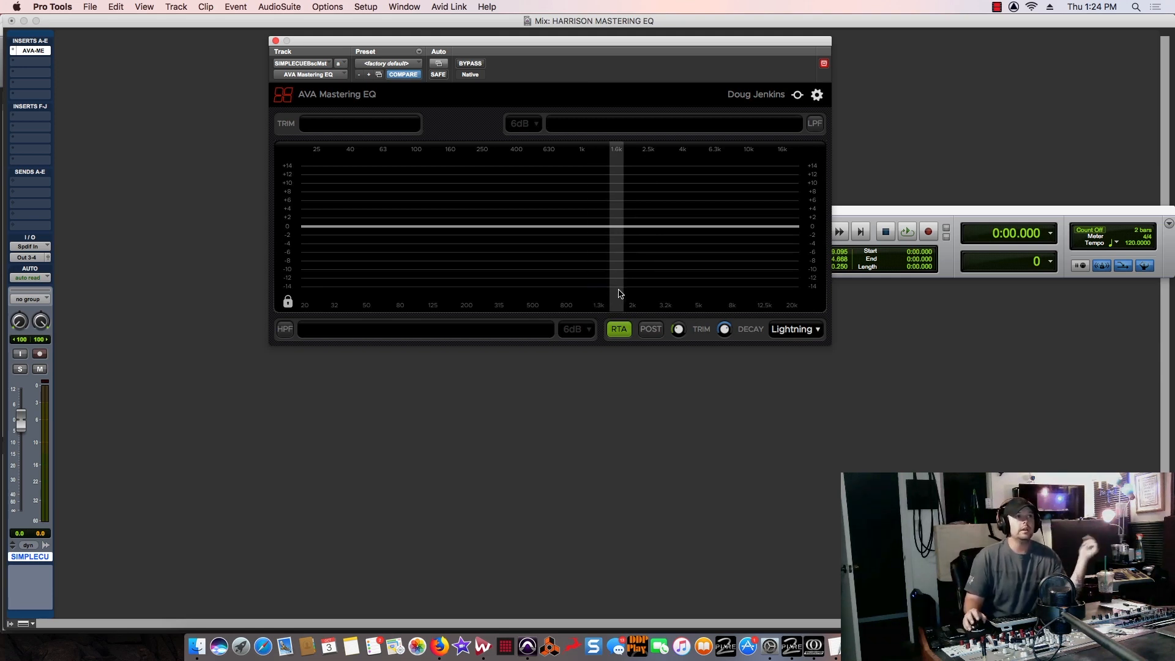
left_click(643, 330)
left_click(647, 331)
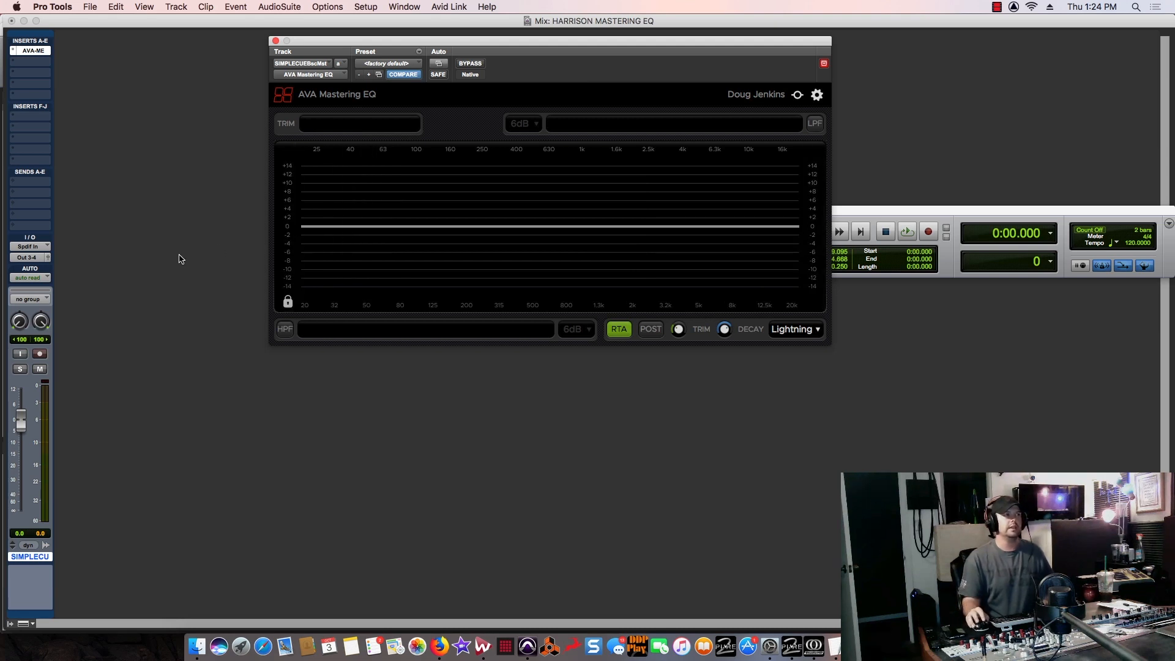
Step: Lower the track's volume fader to -1.4 dB and bring up the Edit window
mouse_move(24, 425)
left_mouse_down()
mouse_move(24, 443)
mouse_move(22, 421)
left_mouse_up()
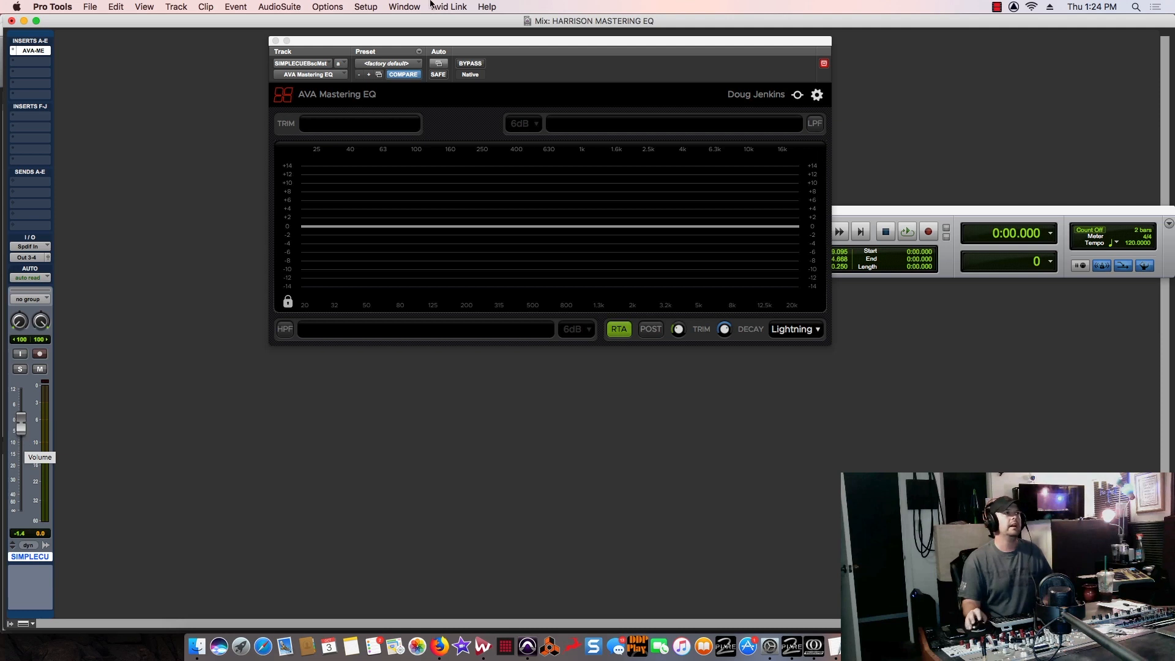
left_click(404, 7)
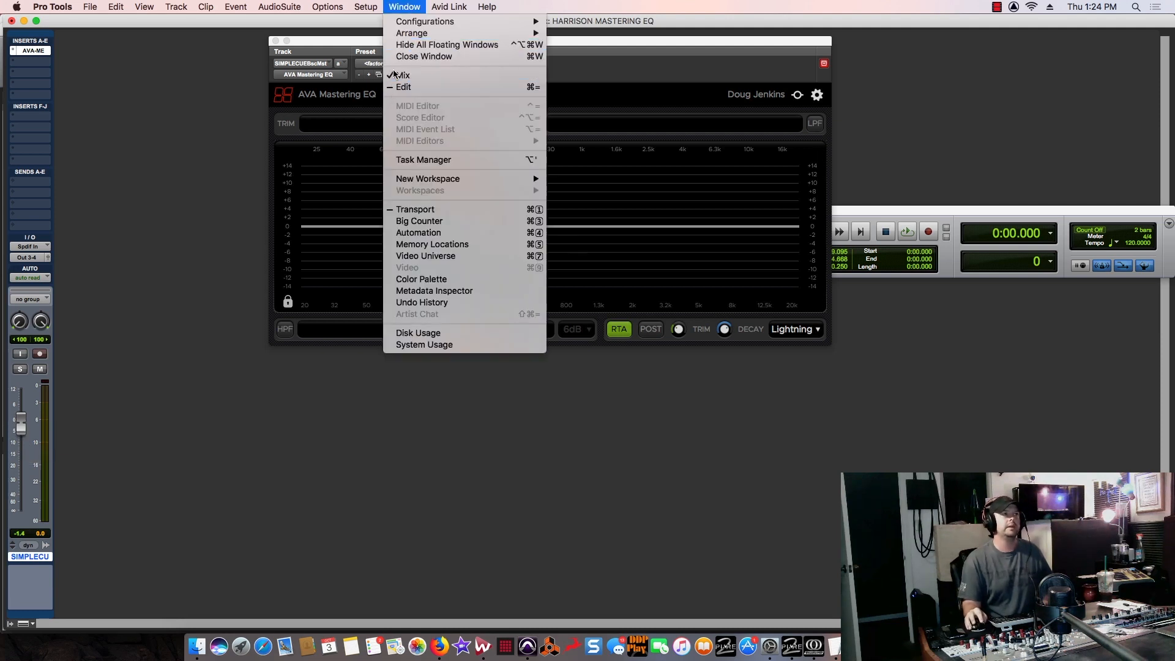
left_click(393, 74)
left_click(368, 6)
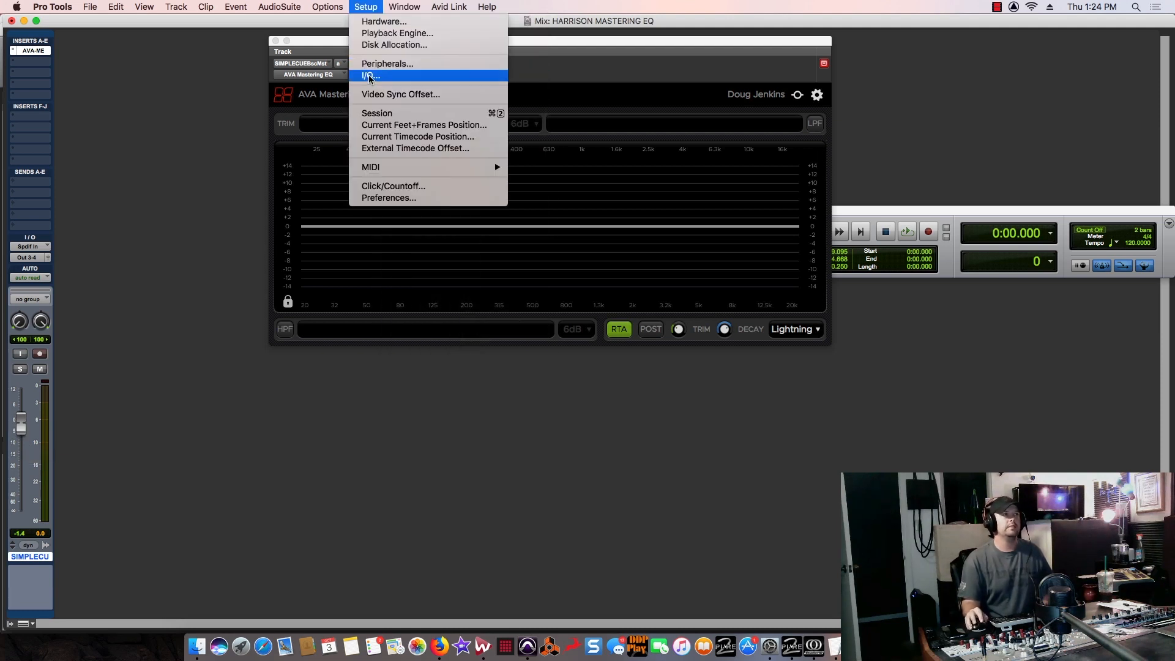
mouse_move(404, 7)
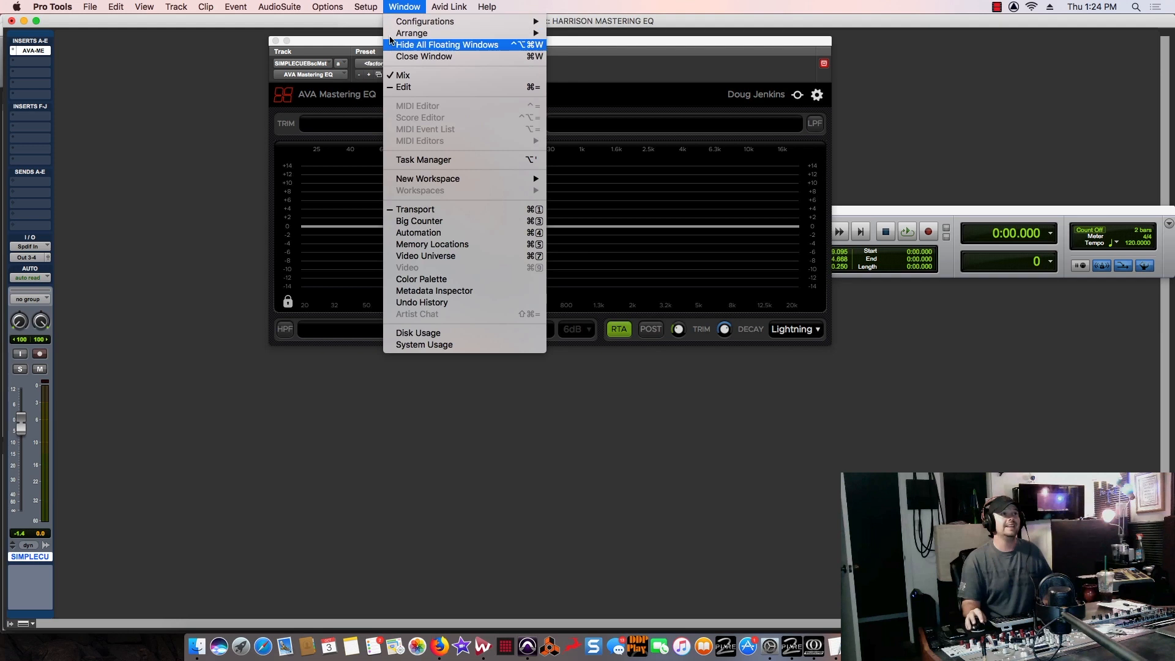
left_click(401, 88)
Step: Move the EQ plug-in window off the audio clip and adjust the clip gain to -4.8 dB
left_click_drag(333, 41, 495, 176)
left_click_drag(248, 174, 252, 181)
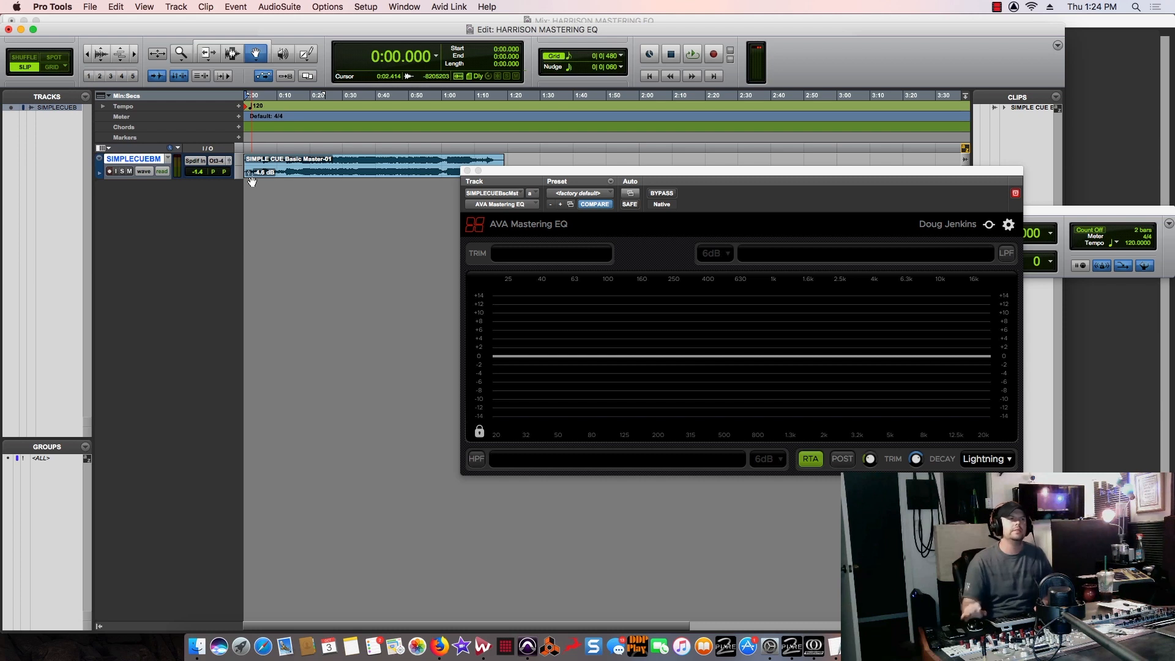
Step: Start playback and change the EQ plug-in's theme to Vintage
mouse_move(756, 257)
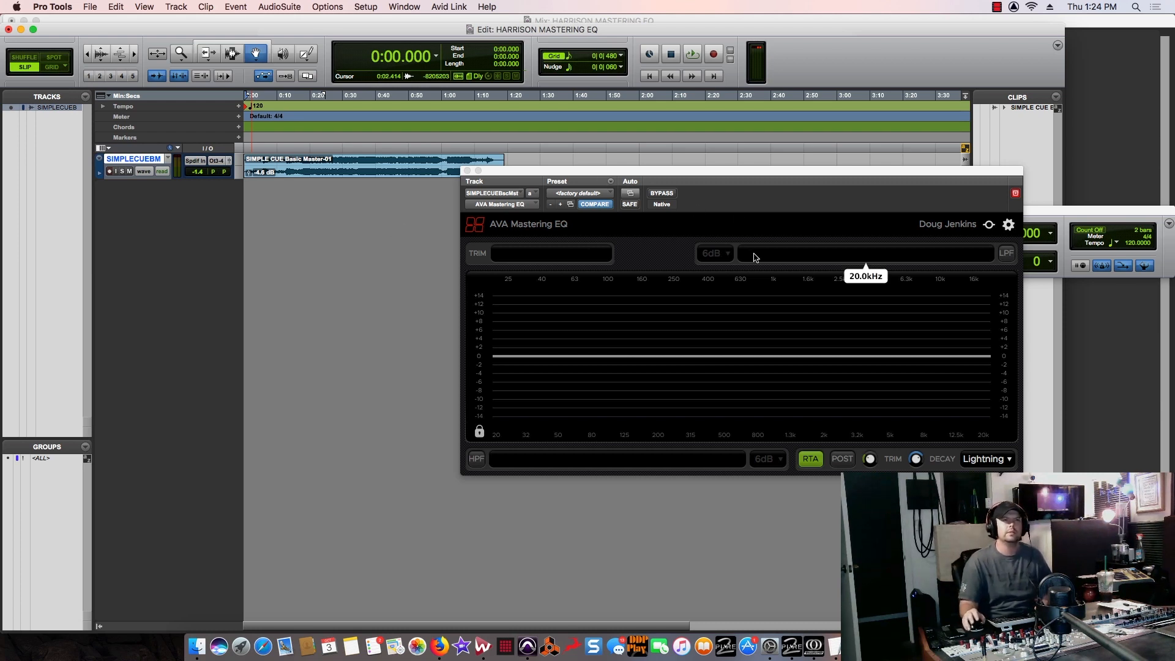
key("space")
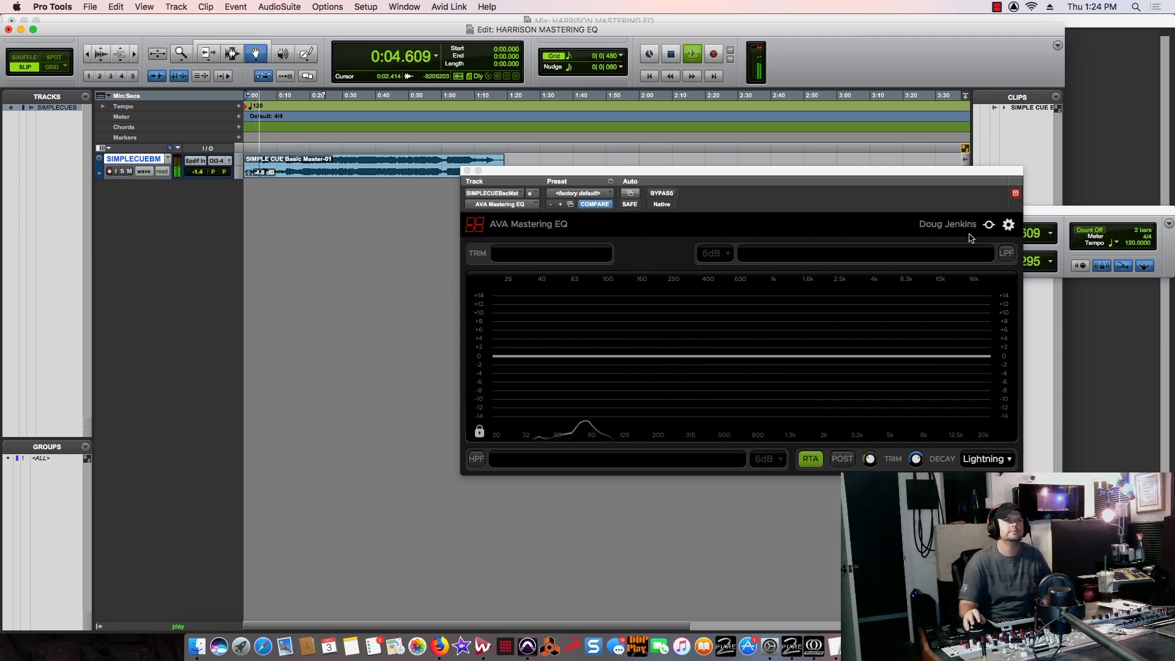
left_click(1008, 224)
mouse_move(1001, 234)
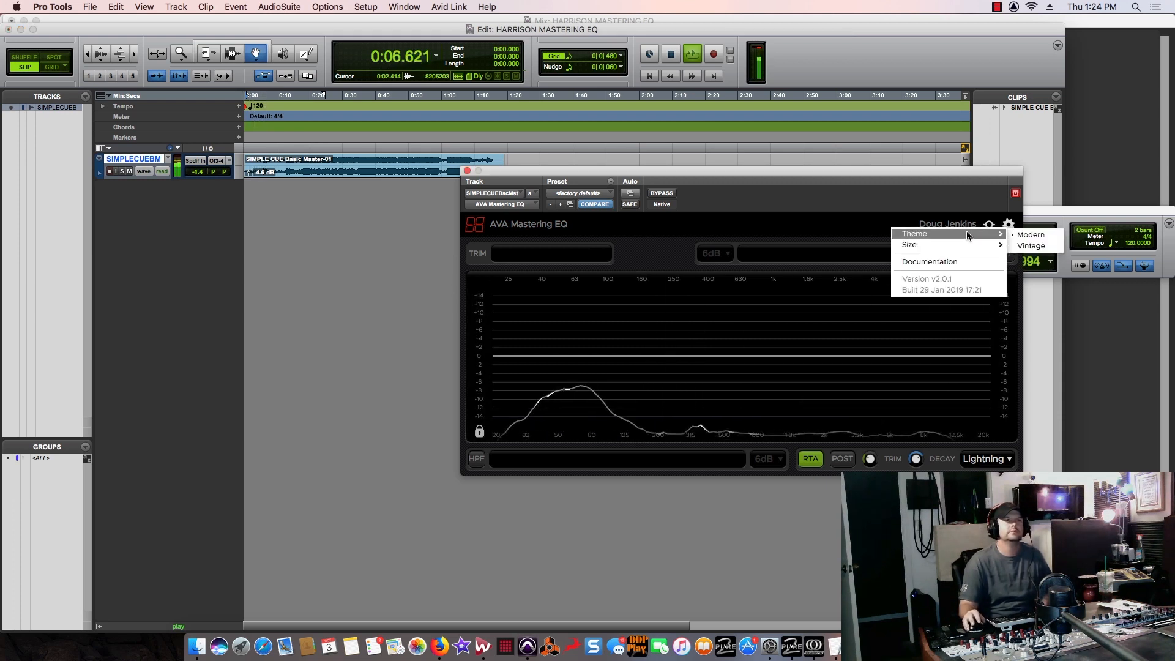
left_click(1031, 246)
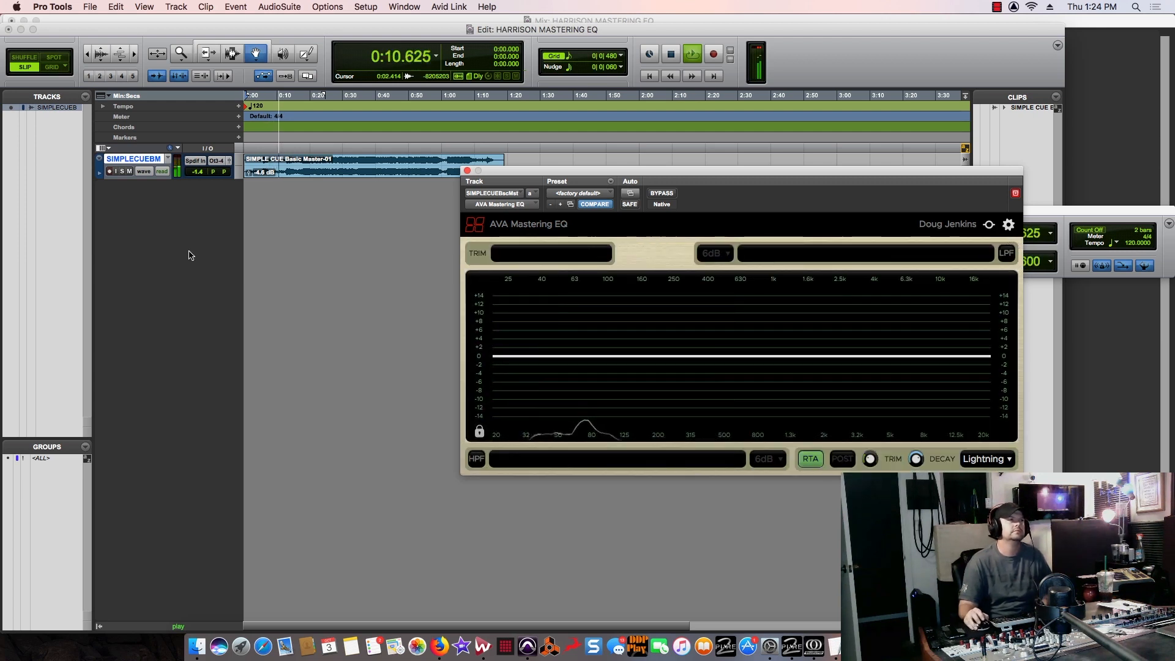
Step: Switch to the Mix window to watch the analyzer and track meter during playback, and stop the transport
key("super+equal")
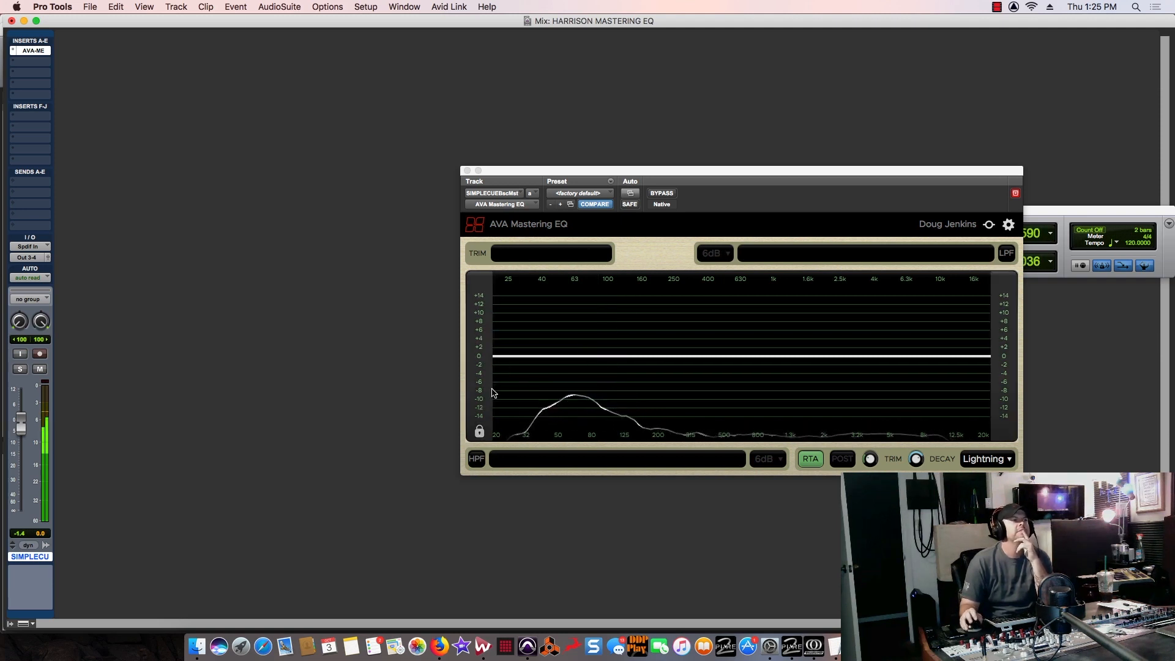
key("space")
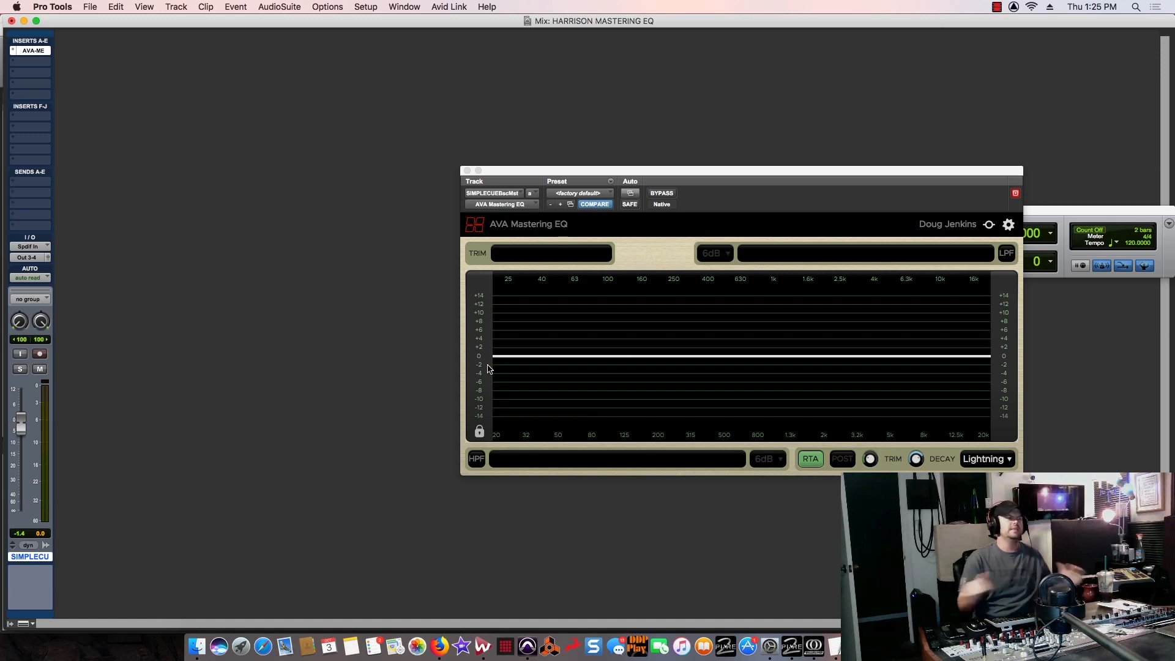
left_click_drag(260, 22, 260, 37)
left_click(263, 21)
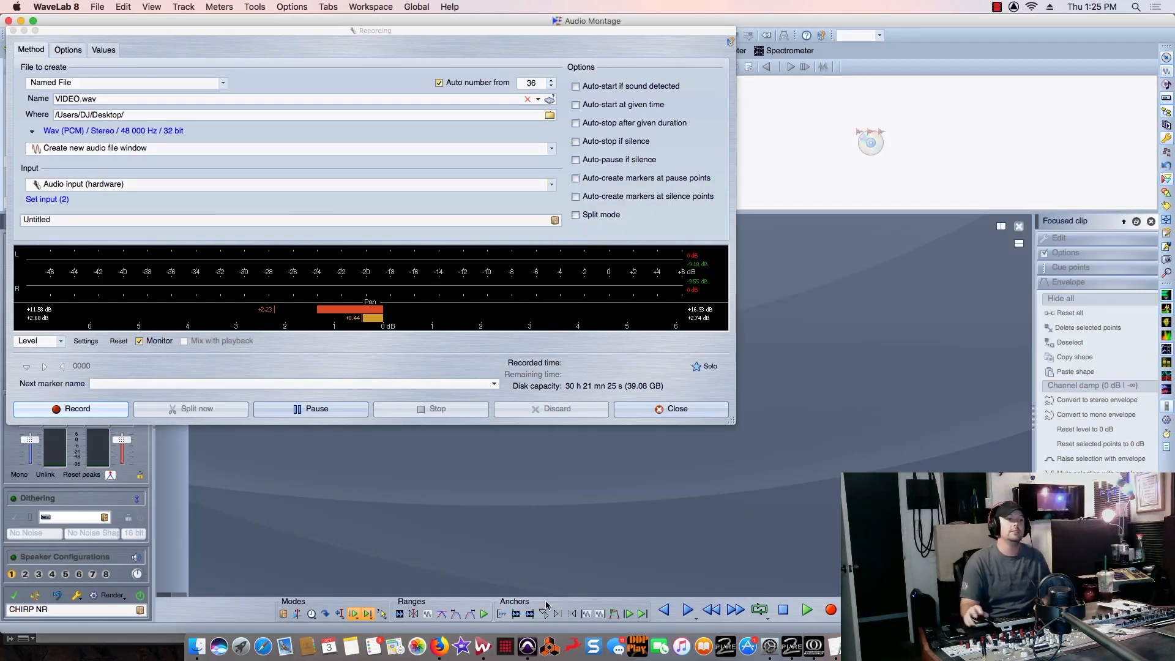
left_click(528, 646)
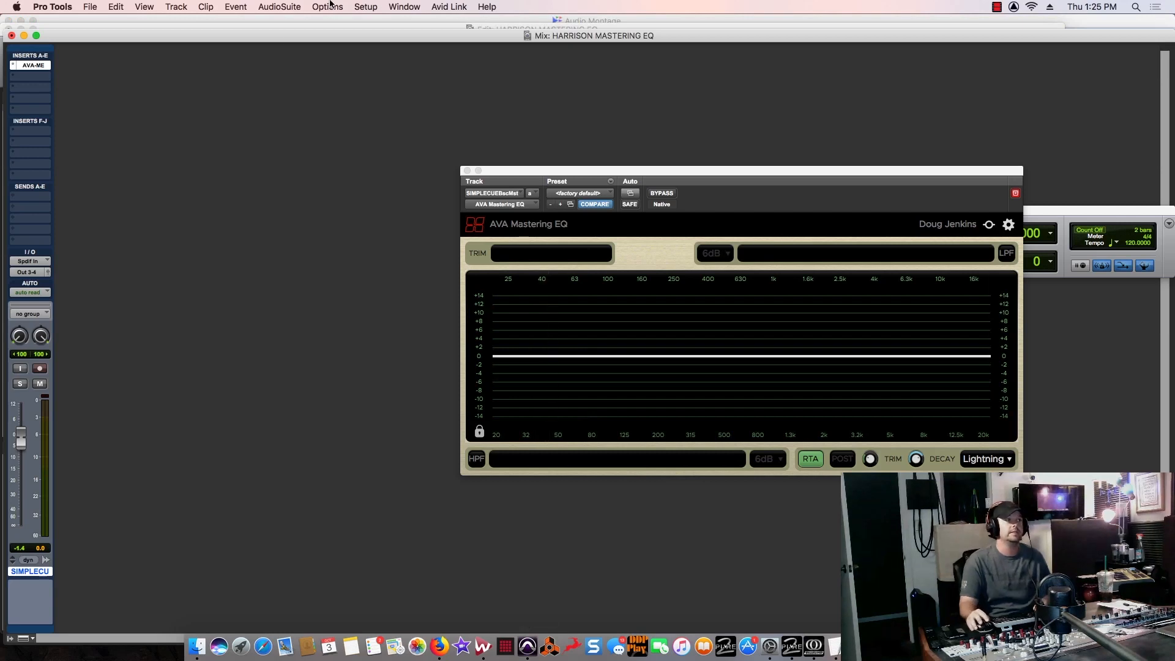
Step: In the Edit window, play the clip from about 0:30 and raise its clip gain to -0.9 dB
left_click(400, 8)
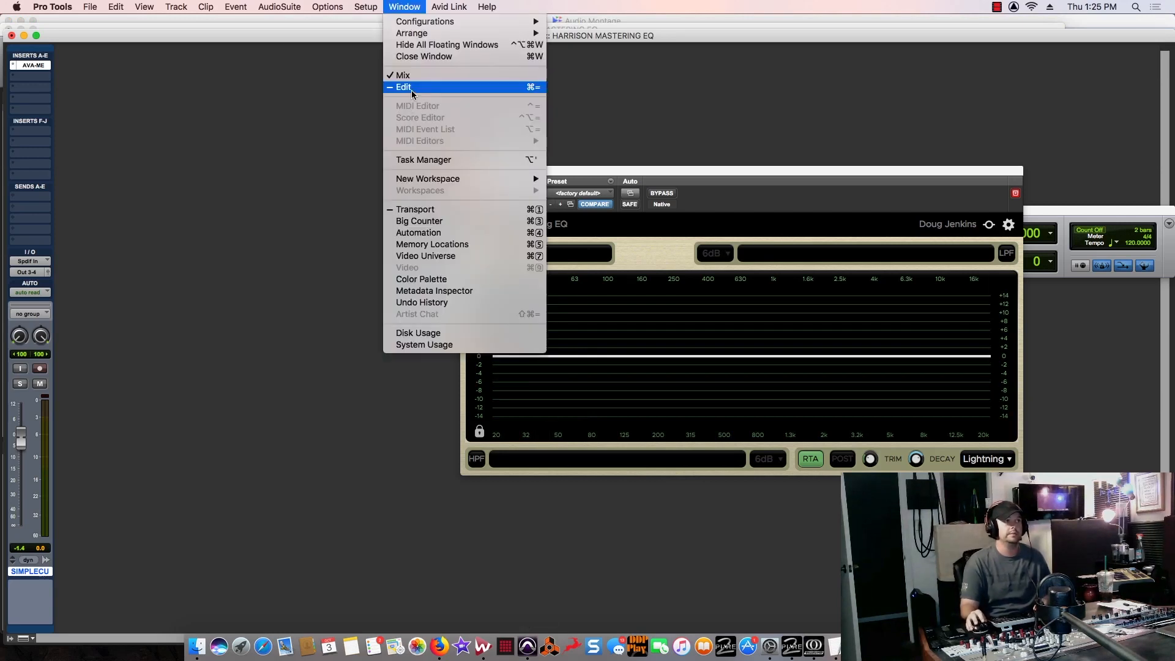
left_click(409, 88)
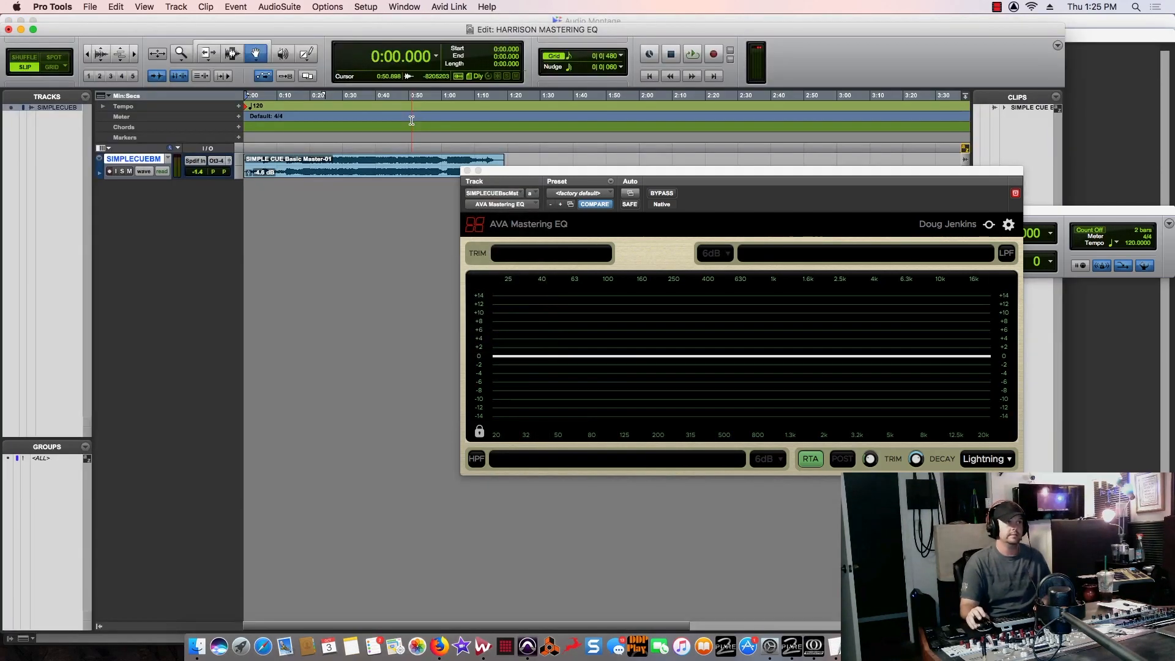
left_click(343, 100)
key("space")
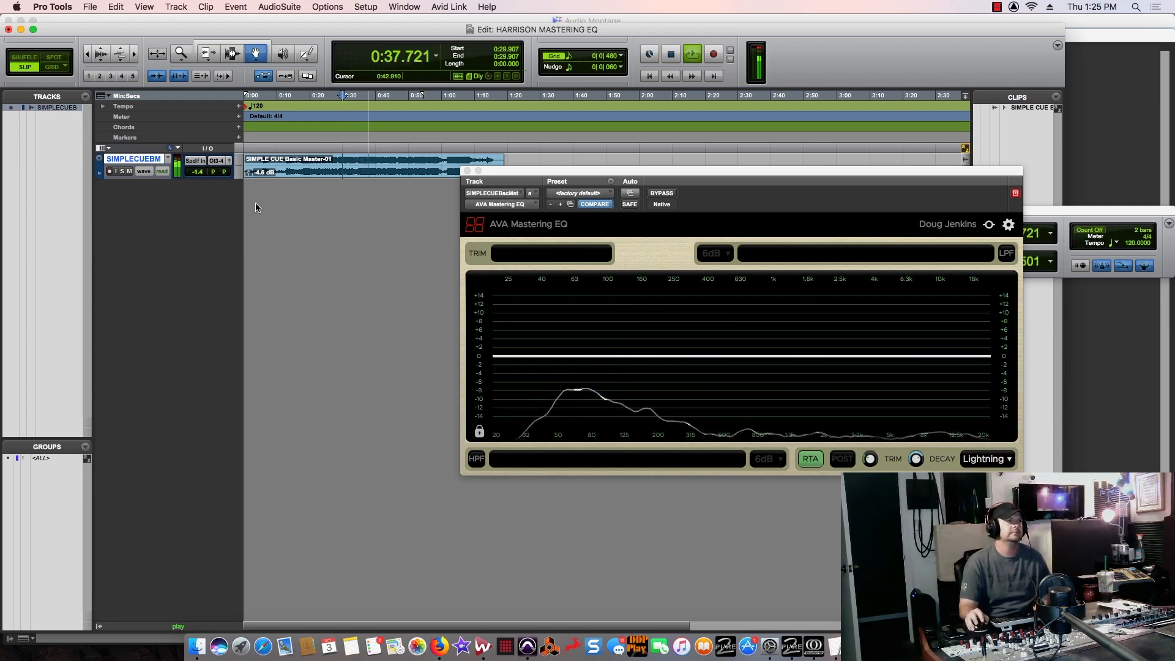
left_click_drag(249, 173, 253, 174)
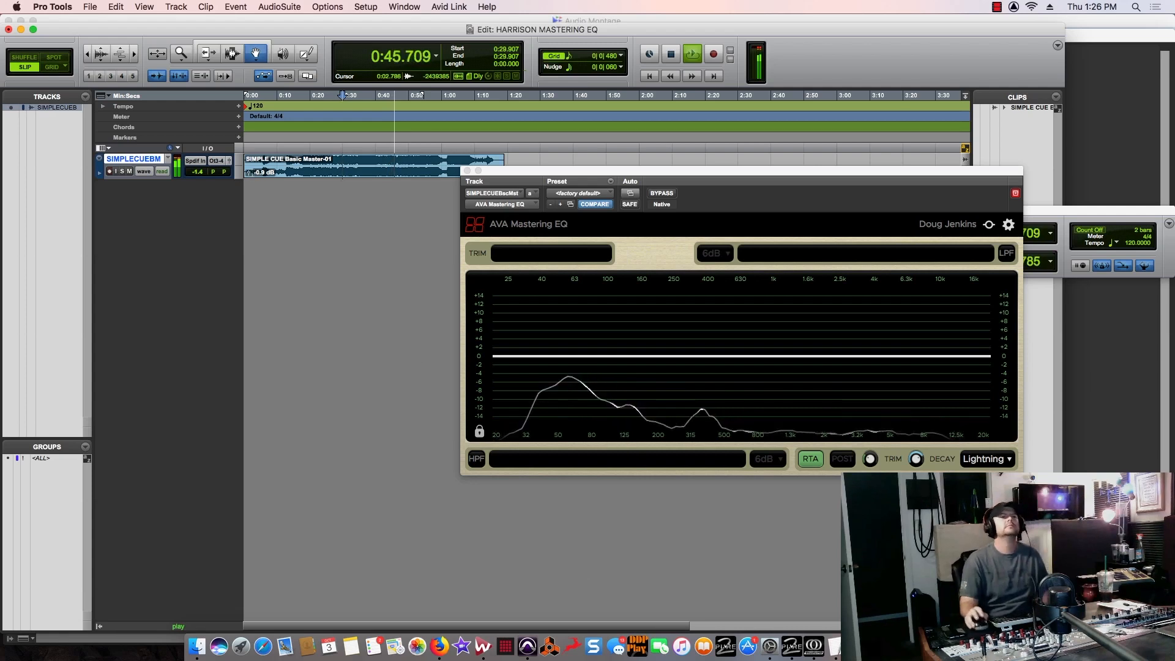
Step: Switch to the pure2 control app, set the headphone source to USB 1-2 and raise the headphone level to -10 dB
left_click(796, 646)
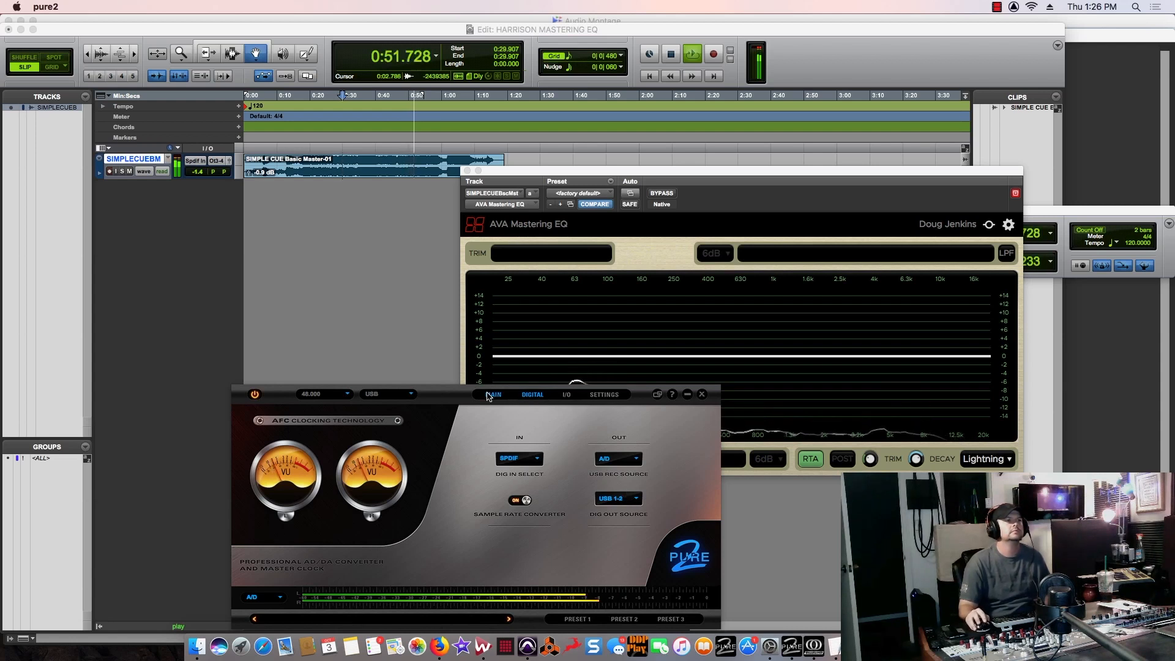
left_click(492, 395)
left_click(618, 424)
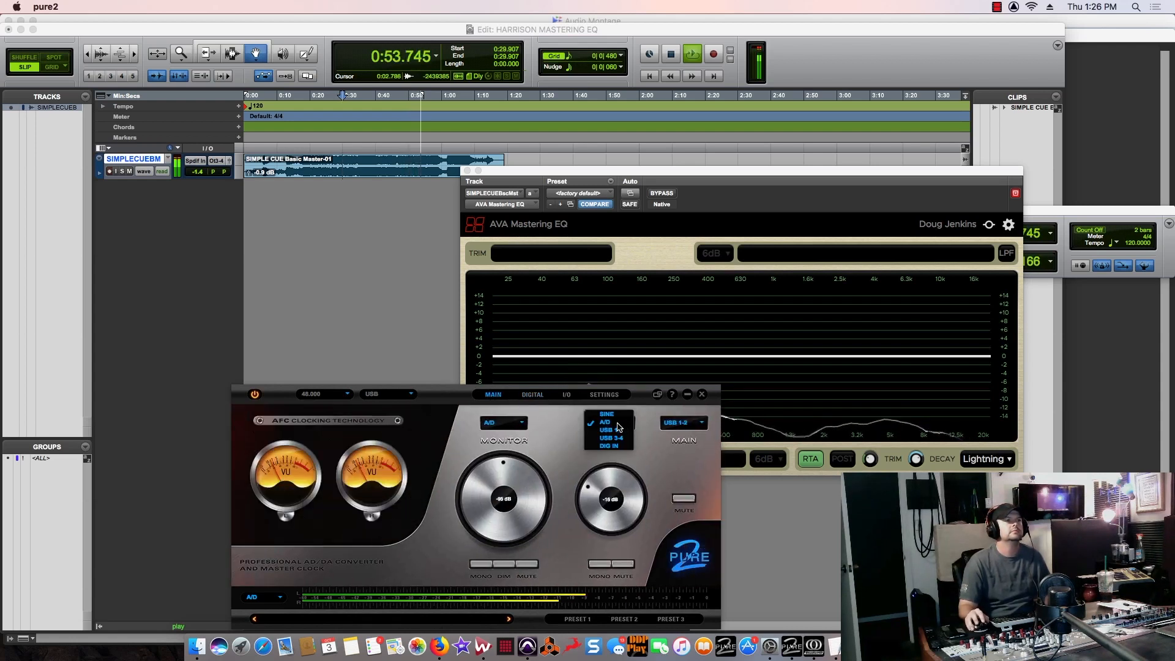
left_click(608, 430)
scroll(614, 481, "up", 5)
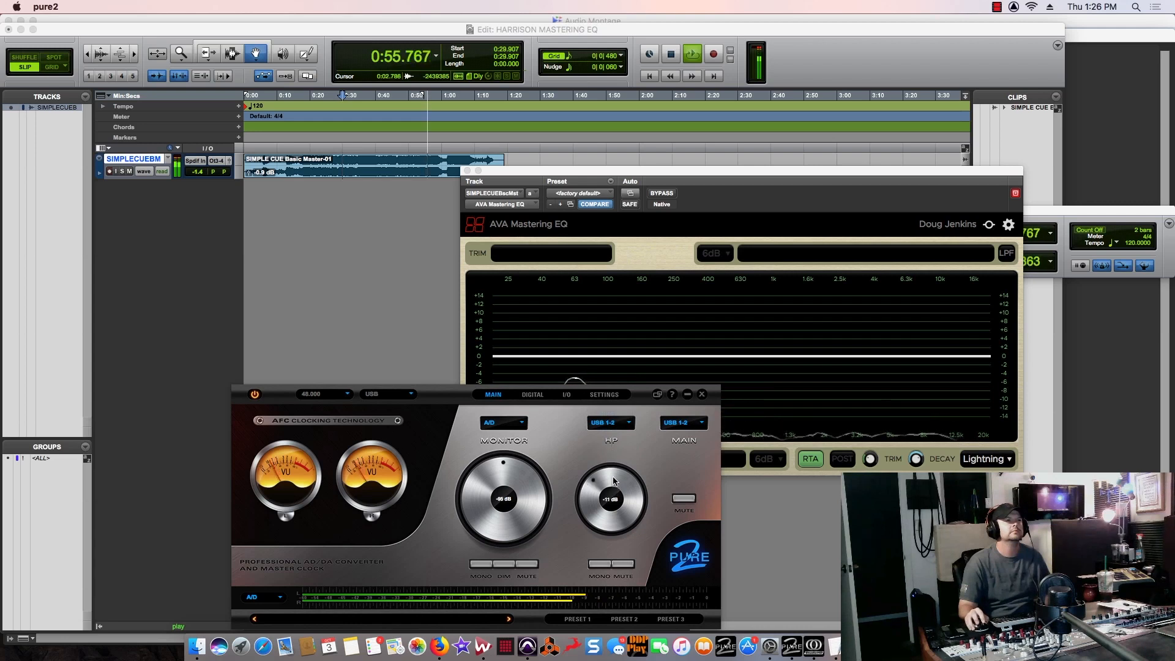
scroll(613, 481, "up", 1)
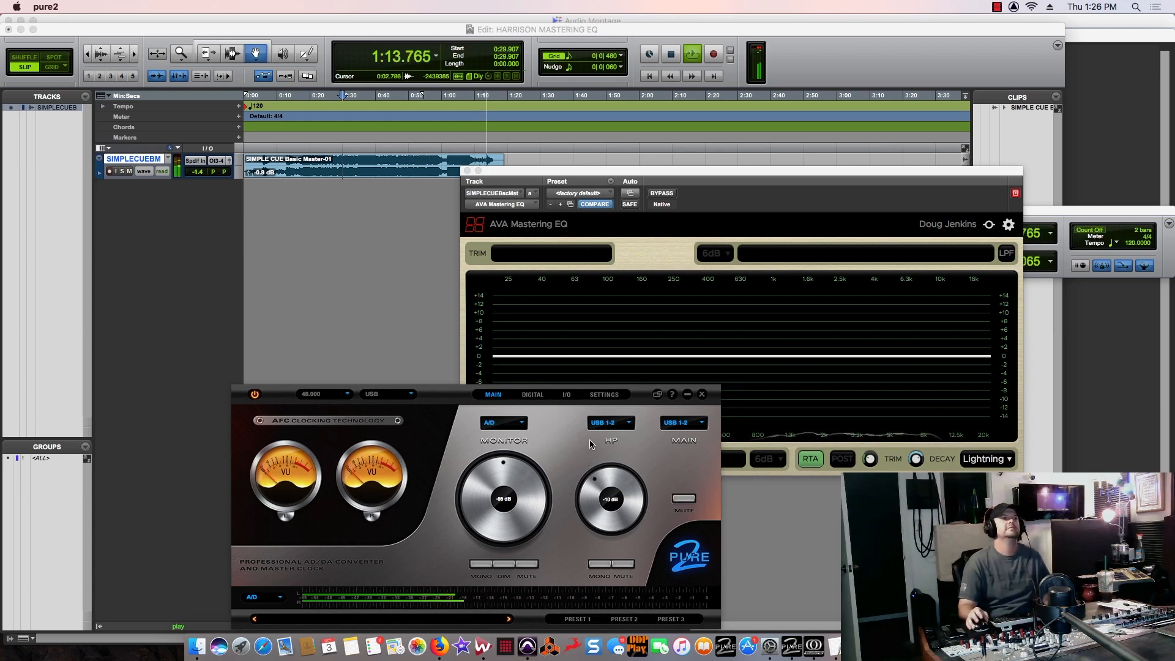
Step: Return to Pro Tools and stop playback
left_click(413, 294)
key("space")
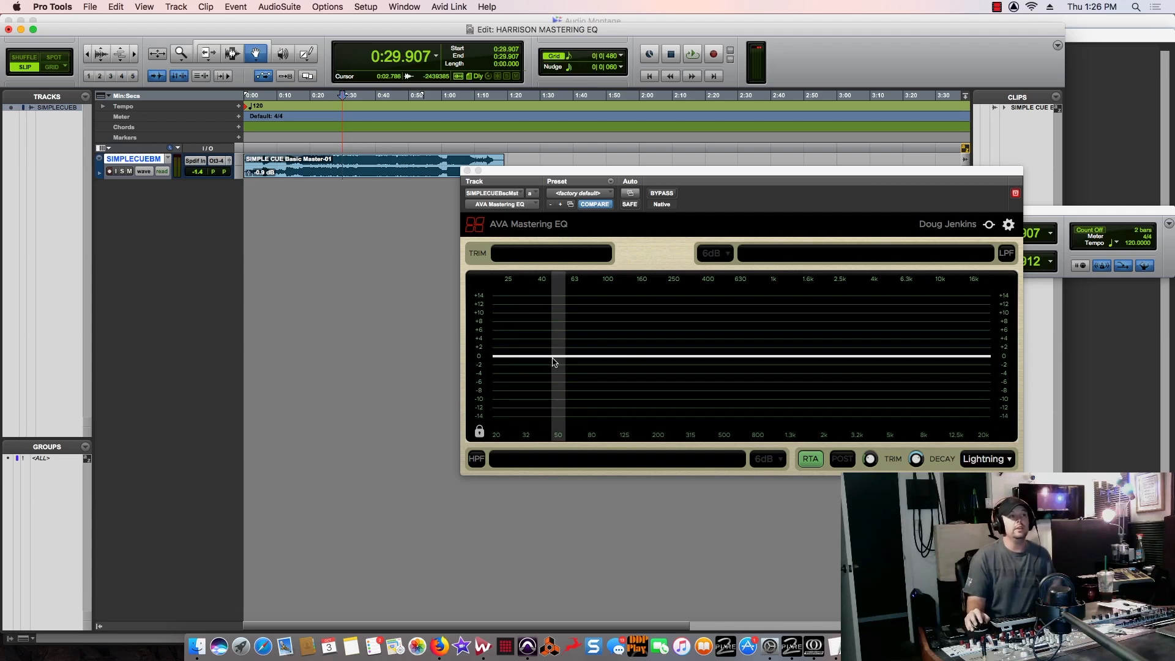
Step: Draw trial low-end EQ shapes: a shallow cut around 50 Hz, a steep cut near 20 Hz and a boost of about 2 dB around 32 Hz
left_click_drag(511, 357, 580, 362)
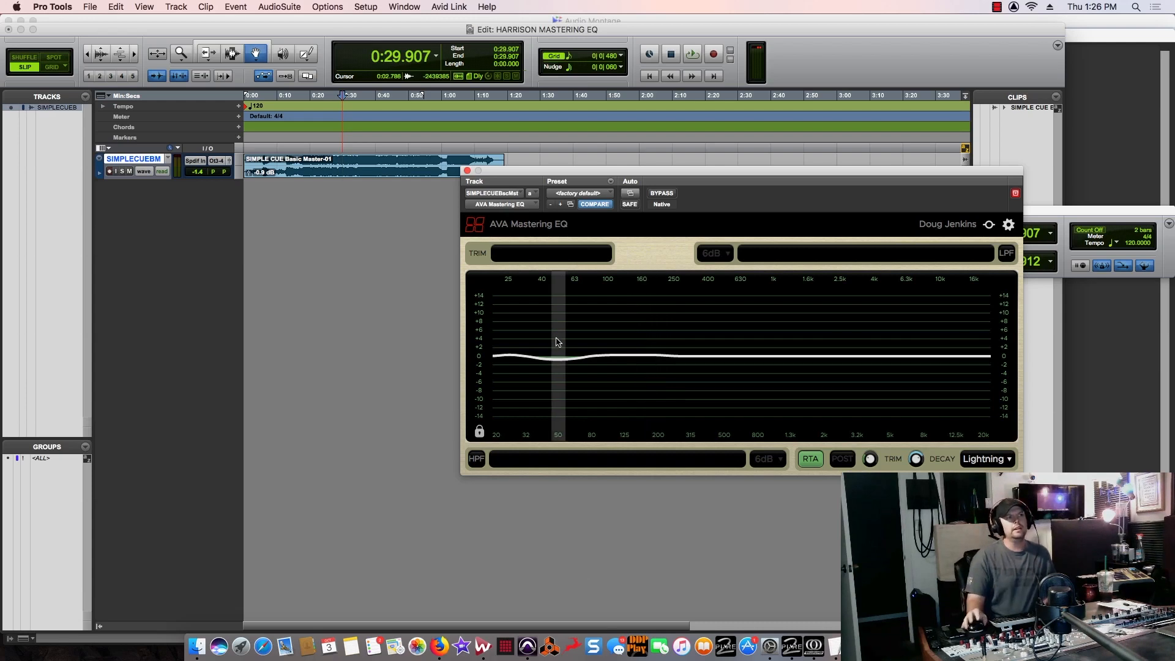
left_click_drag(497, 357, 529, 358)
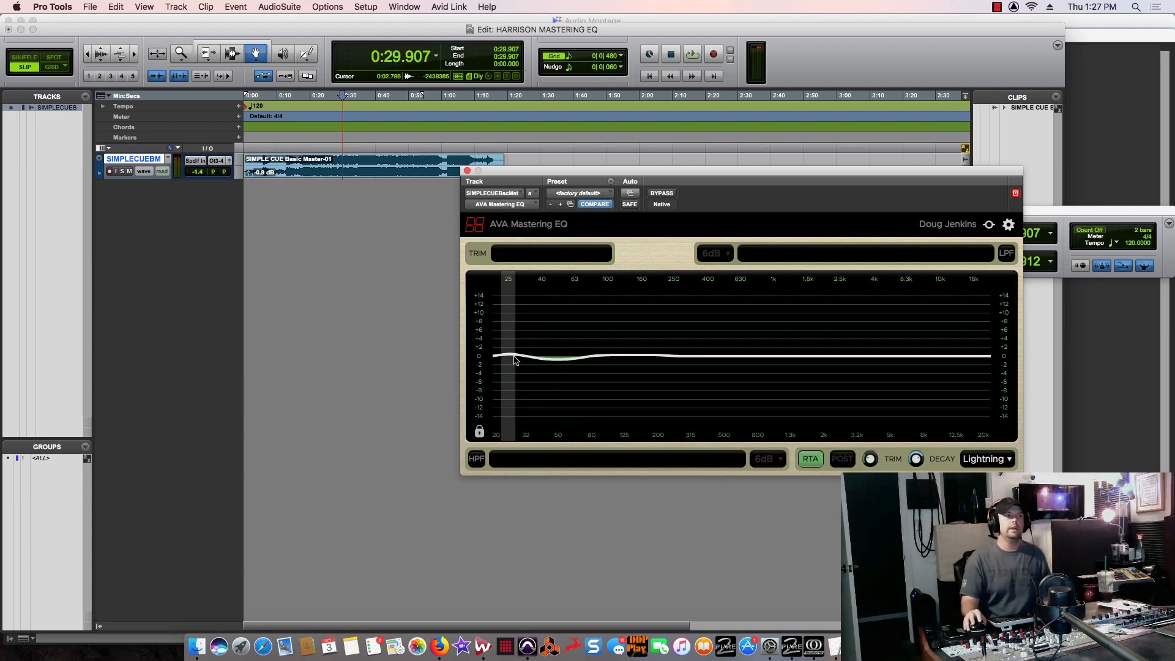
left_click_drag(496, 360, 490, 443)
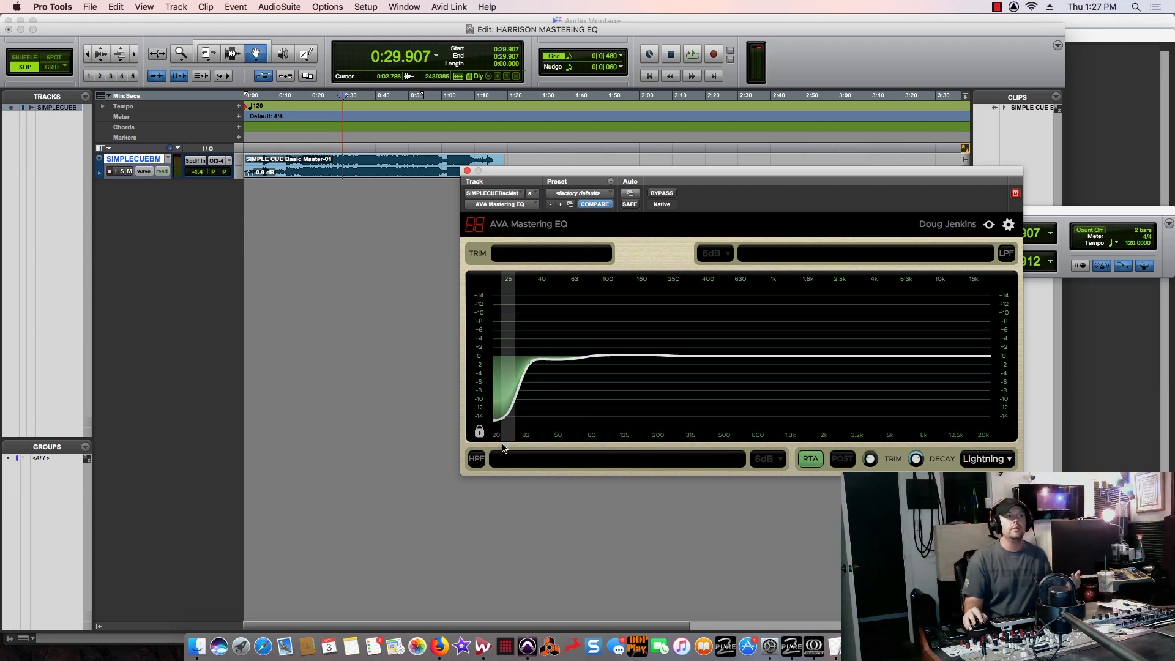
mouse_move(527, 368)
left_mouse_down()
mouse_move(532, 349)
mouse_move(522, 371)
left_mouse_up()
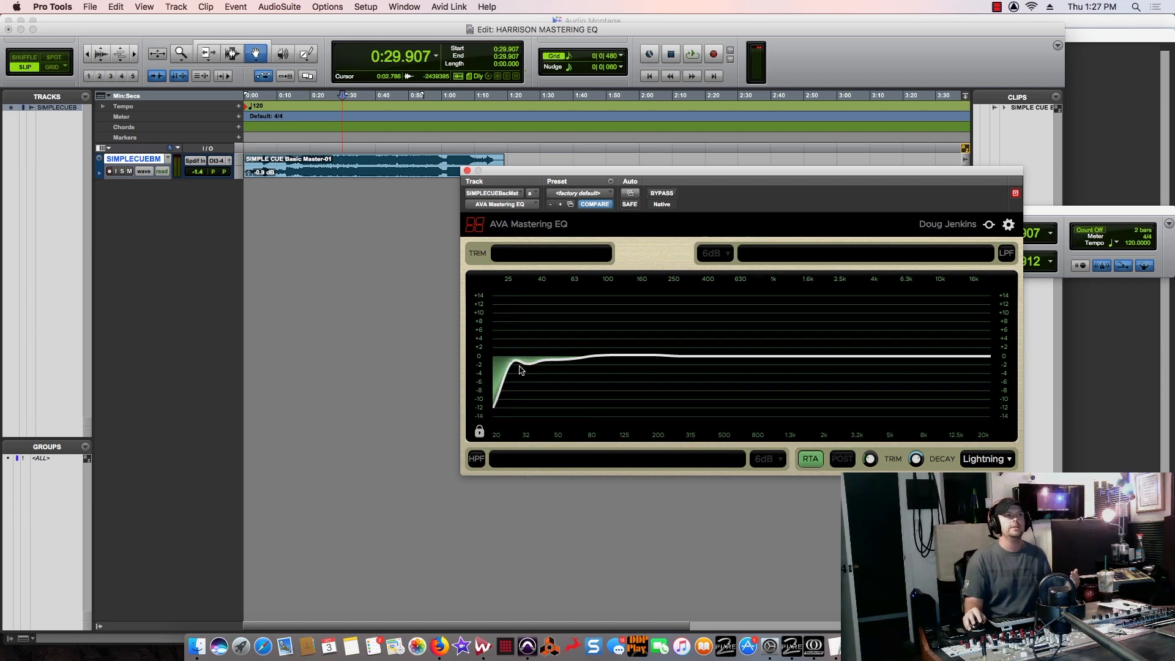
left_click_drag(521, 367, 518, 342)
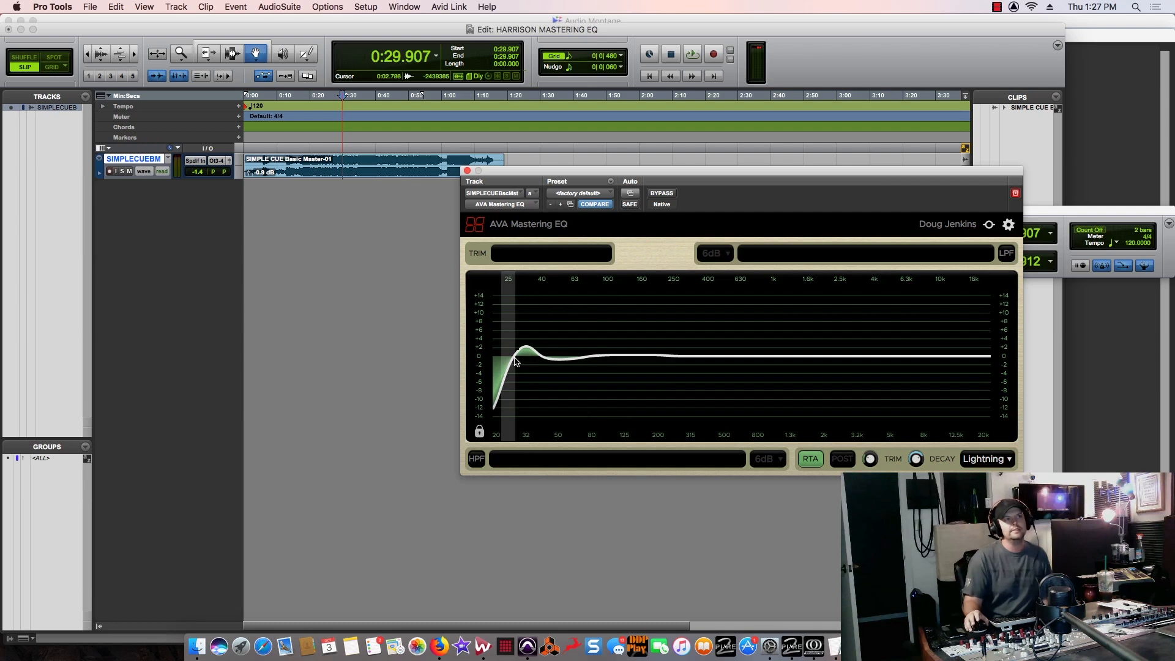
Step: Play the clip and draw a deep cut of about 14 dB in the EQ curve below roughly 63 Hz
key("space")
mouse_move(515, 361)
left_mouse_down()
mouse_move(562, 423)
mouse_move(618, 403)
mouse_move(614, 353)
mouse_move(586, 356)
left_mouse_up()
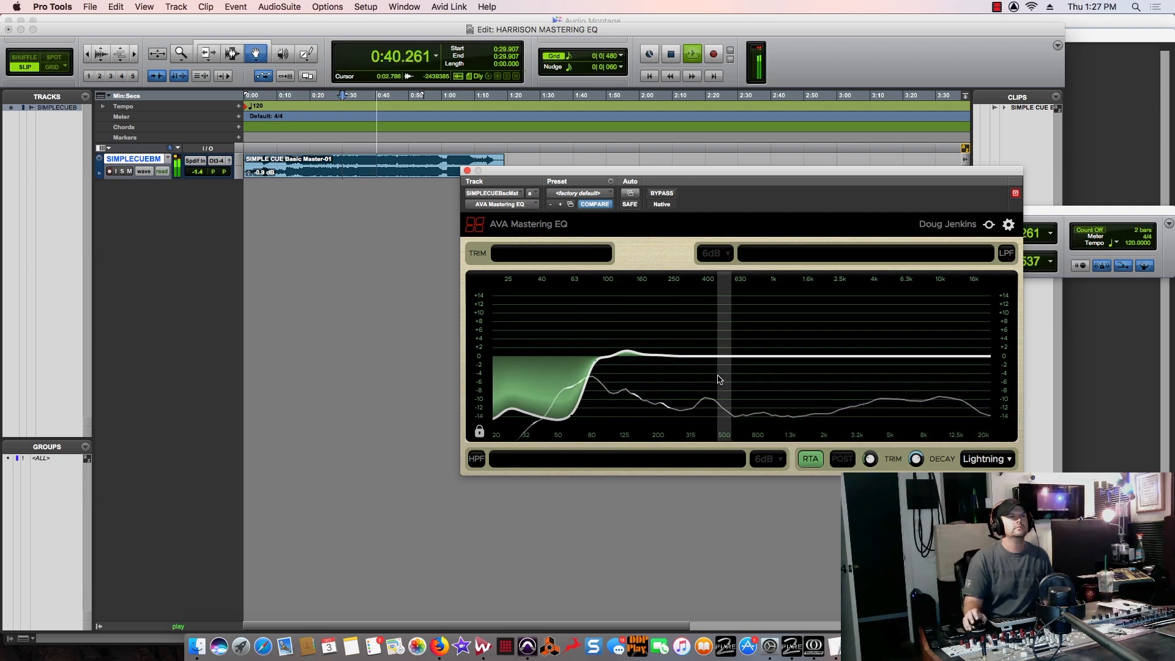
Step: Compare the sound with and without the low-end cut by toggling the EQ's bypass repeatedly during playback
left_click(667, 193)
left_click(667, 193)
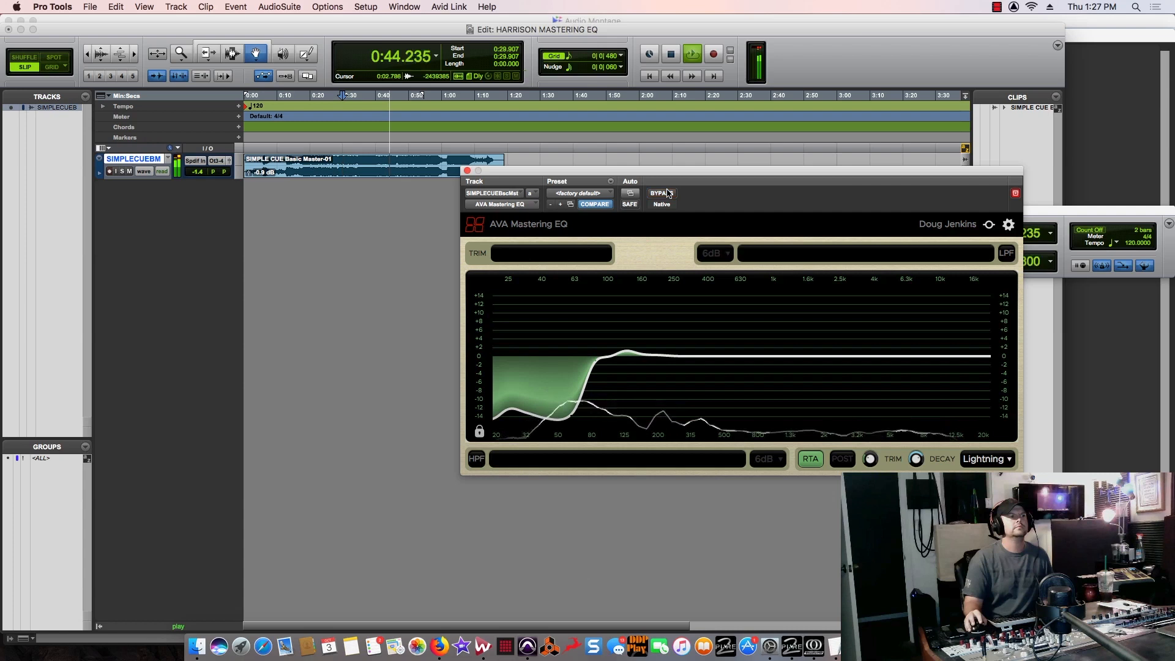
left_click(667, 193)
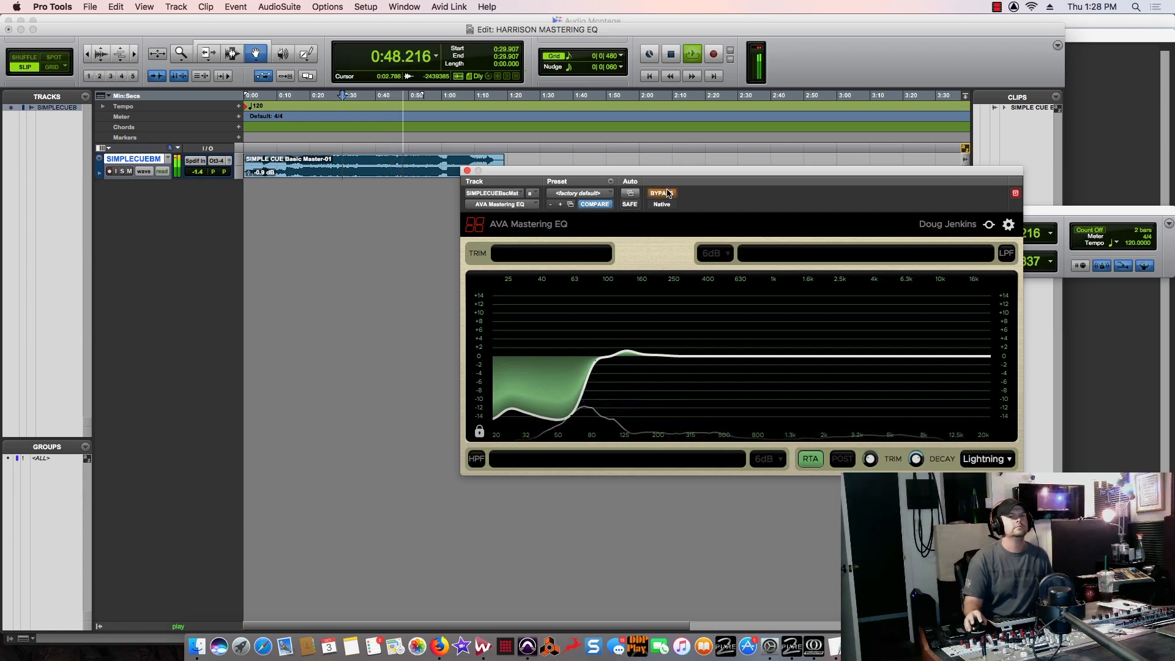
left_click(667, 192)
left_click(668, 193)
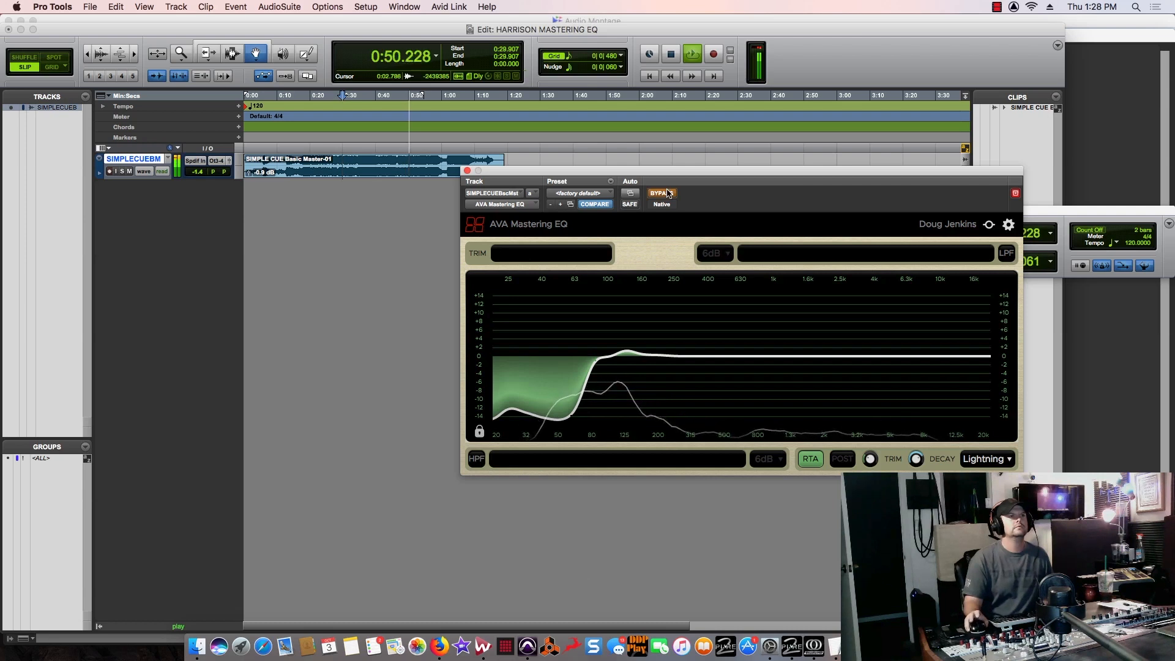
Step: Switch the EQ bypass off and back on for a final listen to the low-end cut, and stop playback
left_click(668, 192)
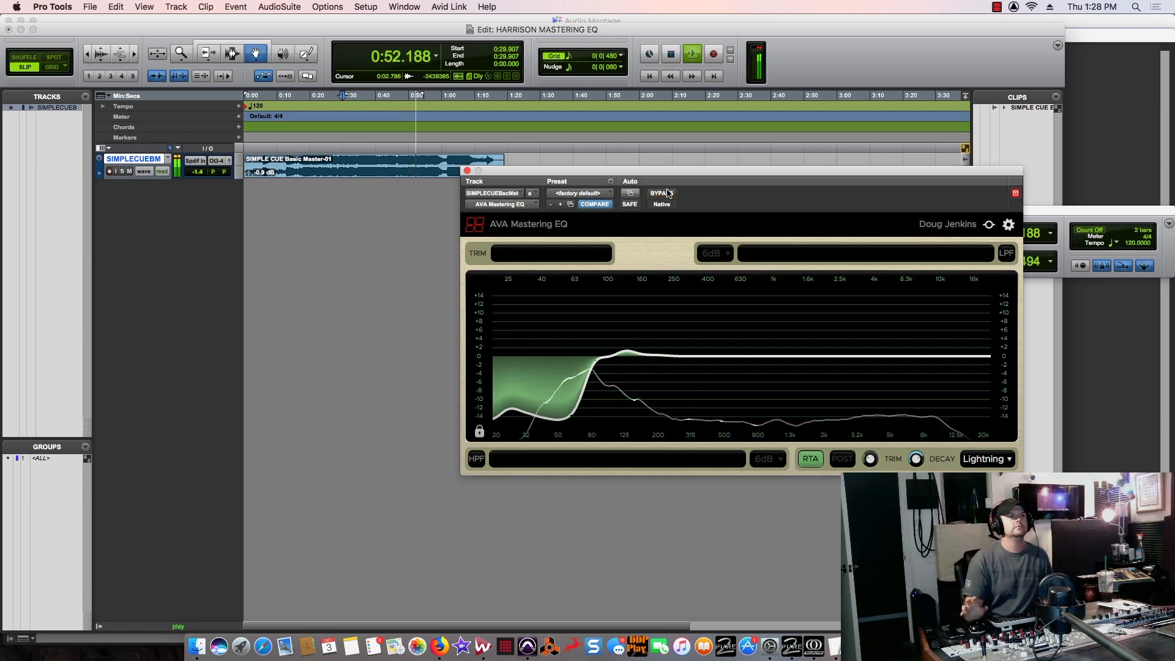
left_click(667, 193)
key("space")
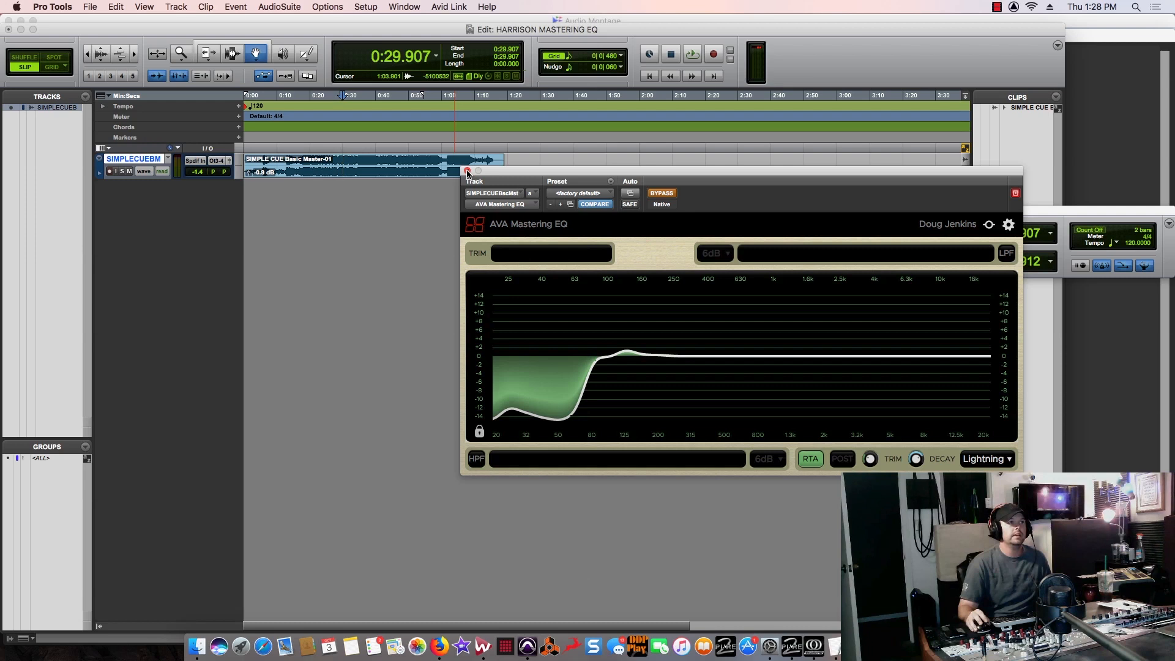
Step: Reset the EQ to the factory default preset and draw a boost of about 6 dB below roughly 80 Hz during playback
left_click(578, 193)
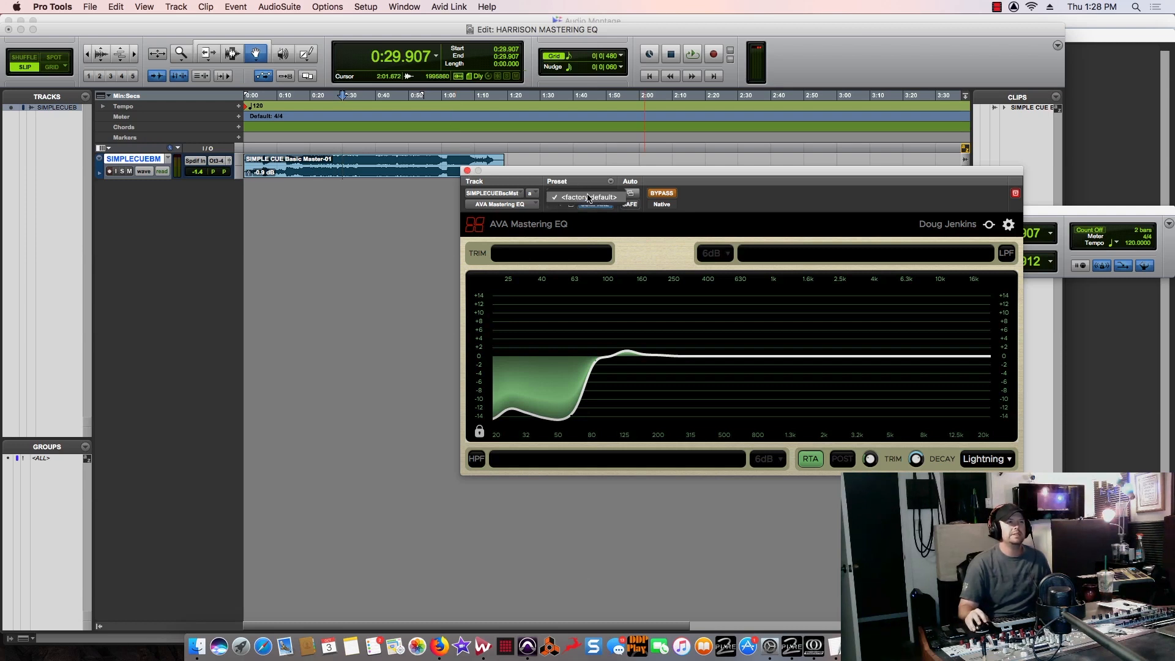
left_click(587, 197)
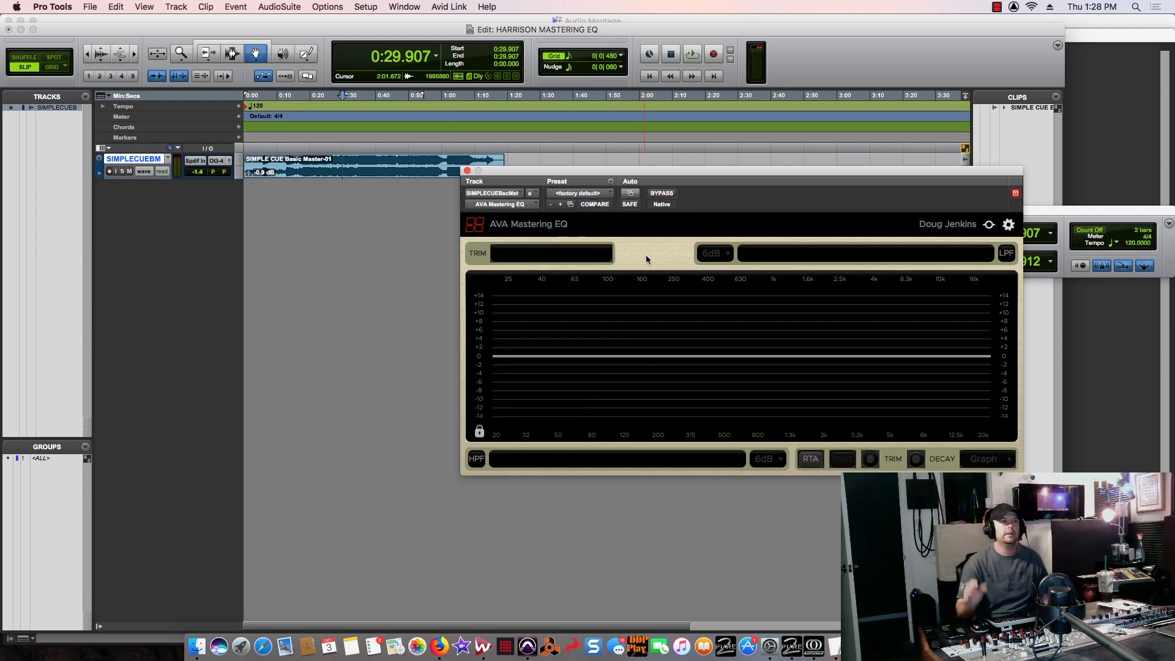
key("space")
mouse_move(496, 359)
left_mouse_down()
mouse_move(520, 343)
mouse_move(596, 334)
mouse_move(508, 336)
left_mouse_up()
key("space")
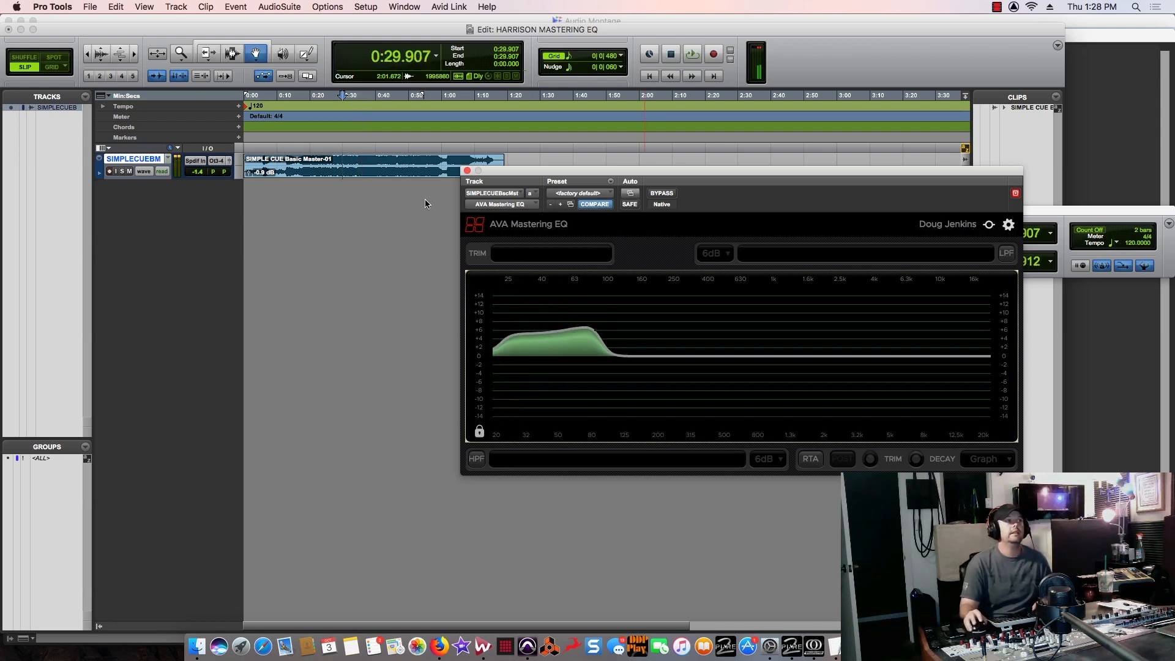
Step: Lower the clip gain to -6.6 dB and redraw the low-end boost at about 4 dB while the clip plays
left_click_drag(249, 173, 252, 181)
key("space")
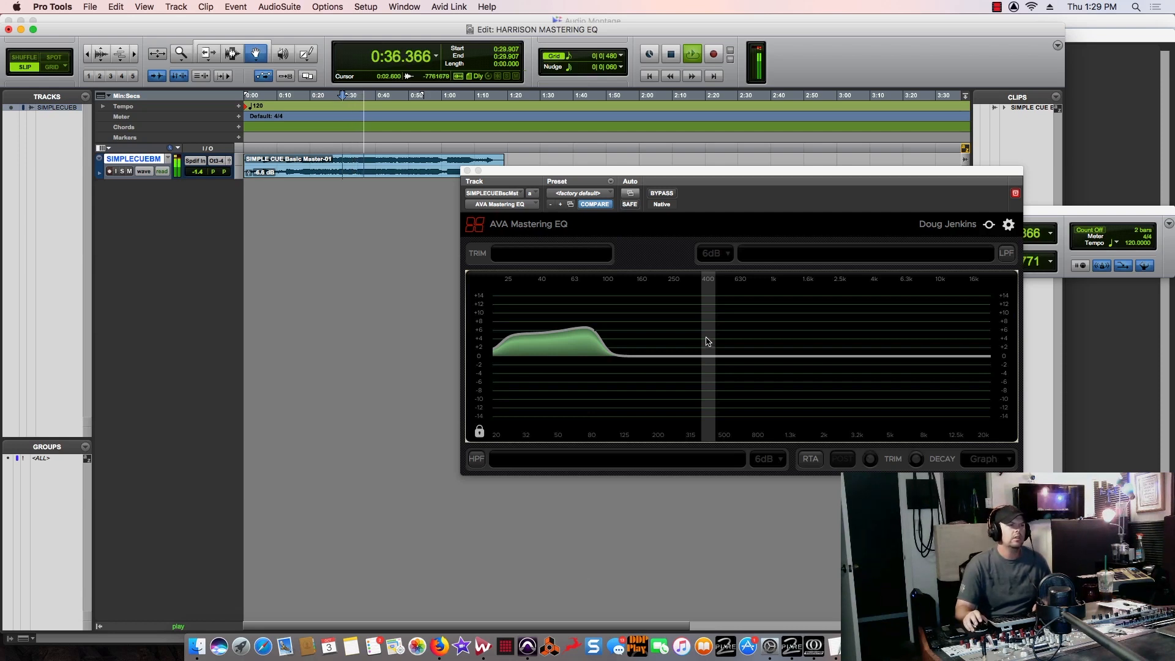
left_click_drag(598, 336, 494, 341)
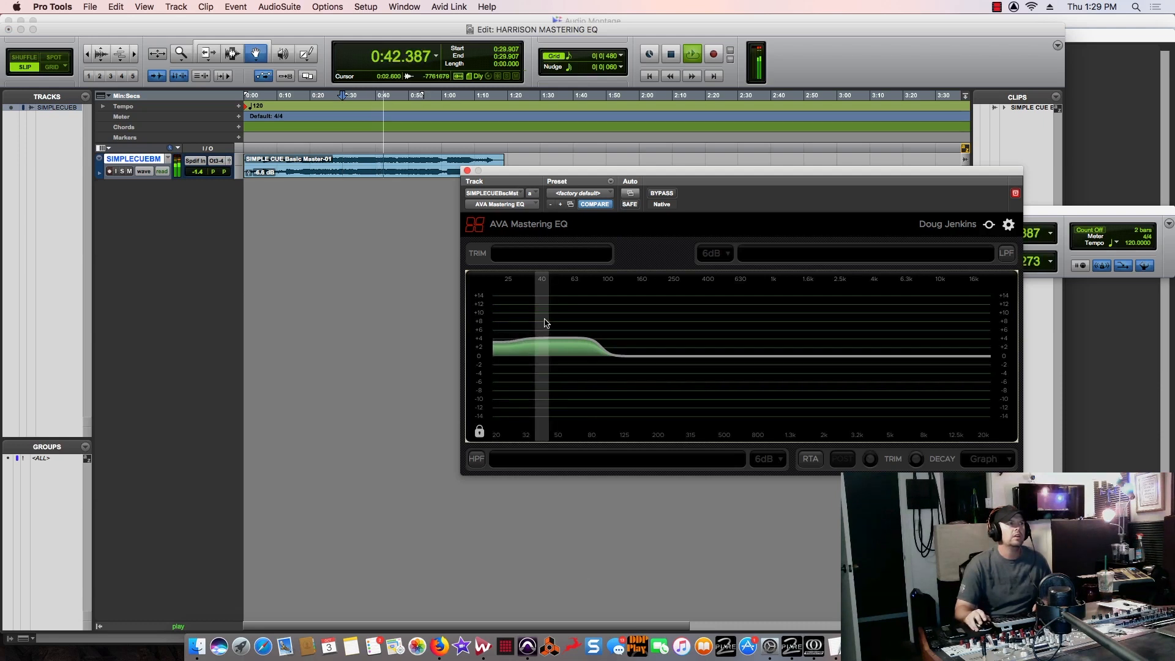
Step: Compare the 4 dB low-end boost with the bypassed sound during playback, and stop the clip
left_click(664, 194)
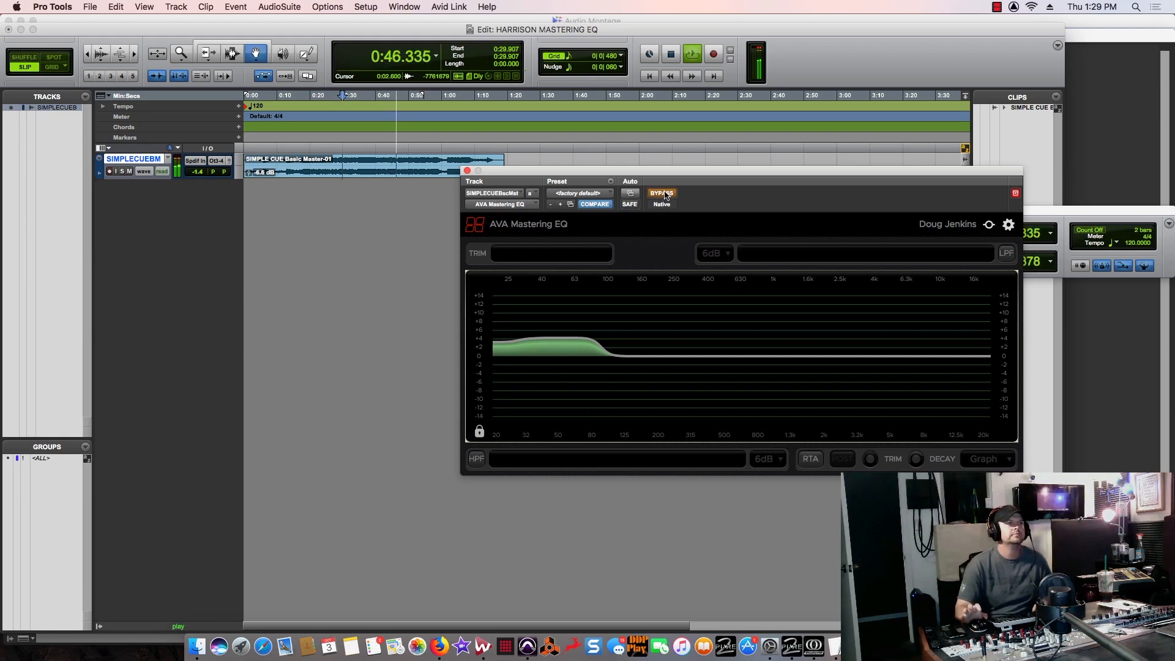
left_click(663, 194)
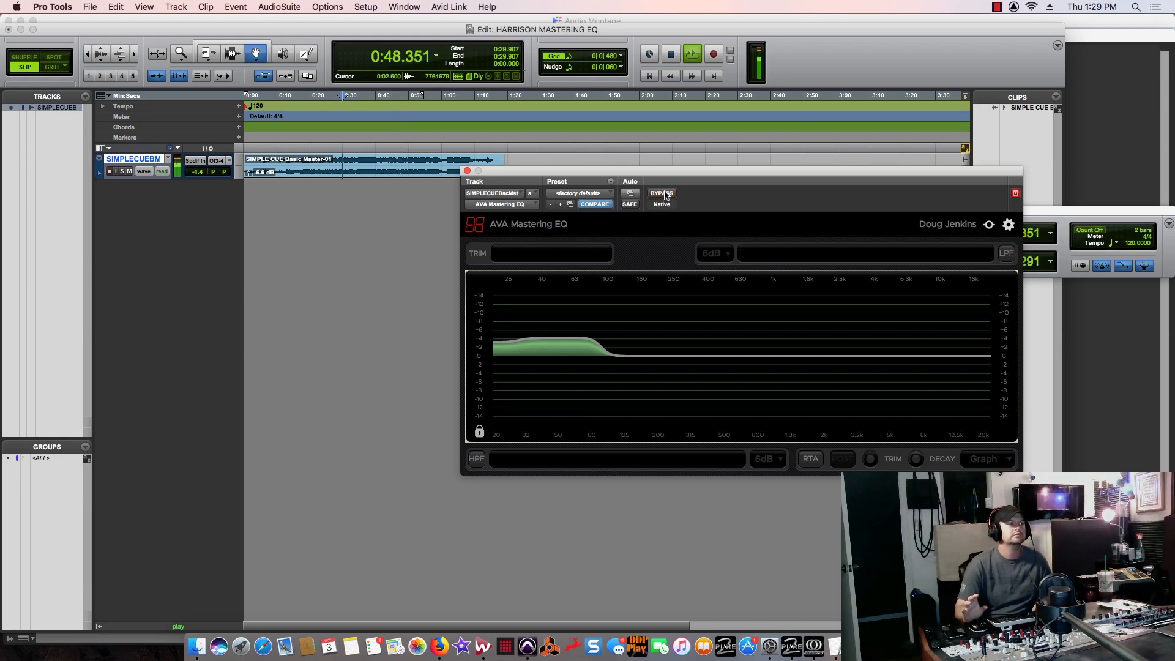
key("space")
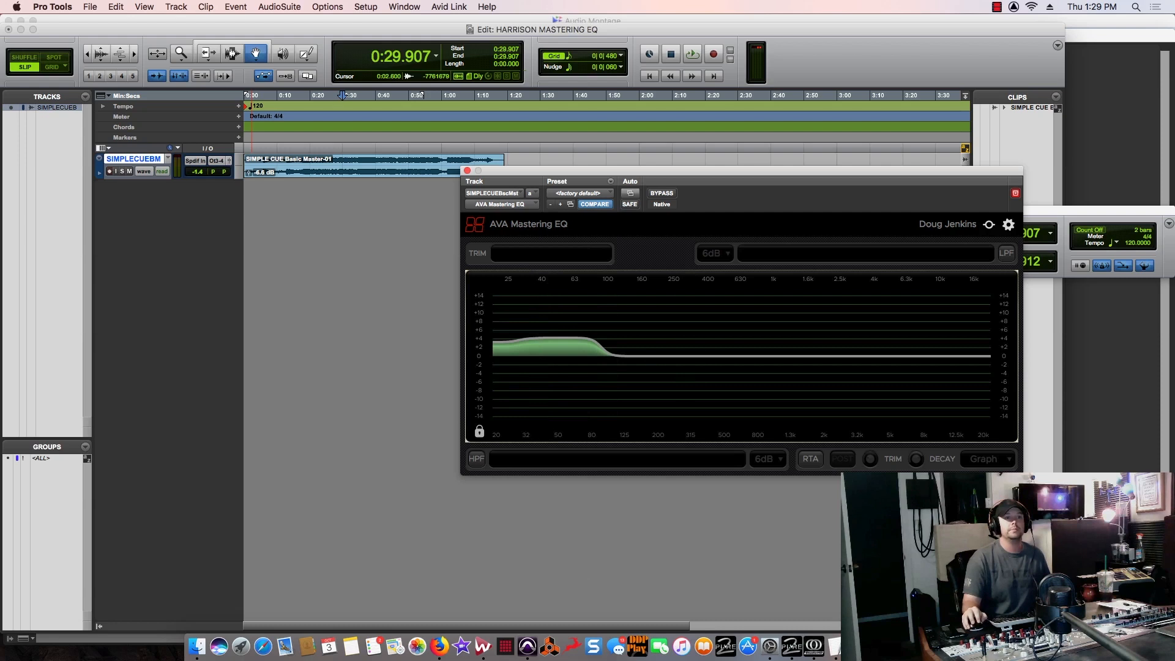
Step: Lower the gain of the SIMPLE CUE Basic Master-01 clip to -7.5 dB while auditioning the EQ boost
key("t")
key("t")
key("t")
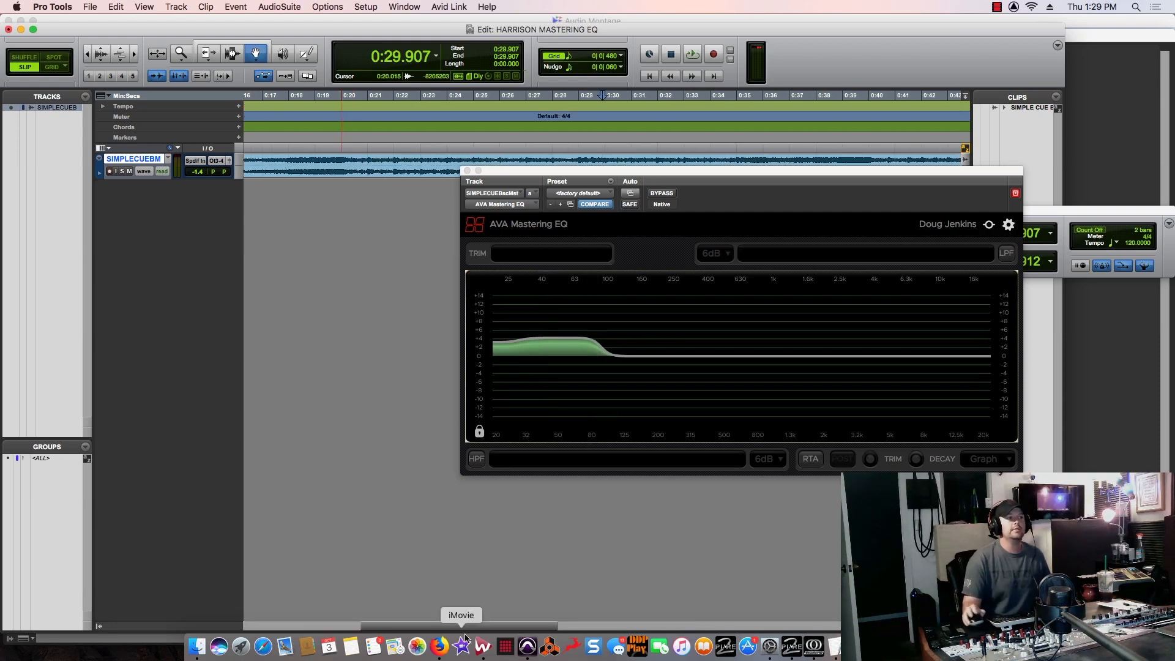
left_click_drag(466, 626, 234, 614)
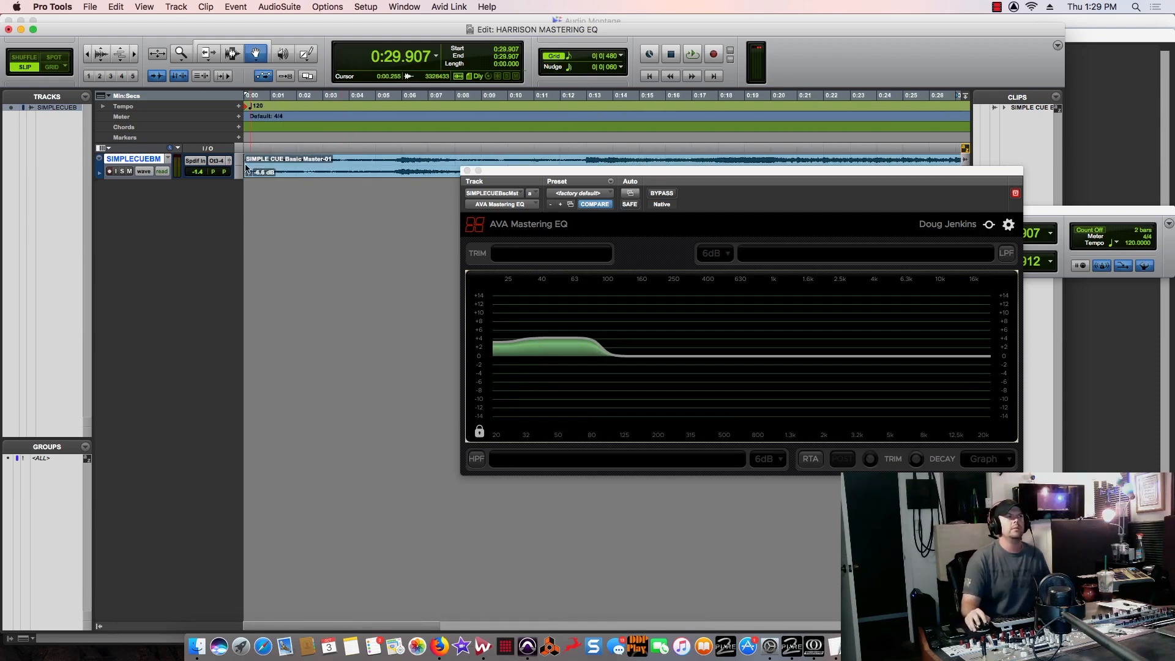
left_click_drag(248, 172, 249, 172)
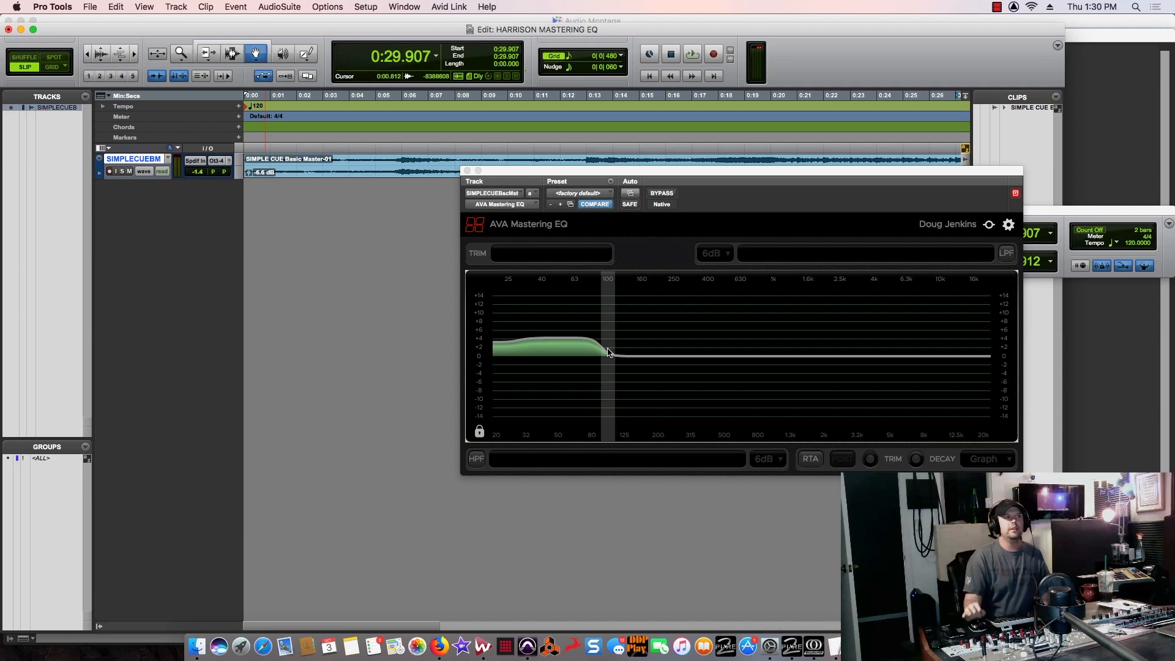
key("space")
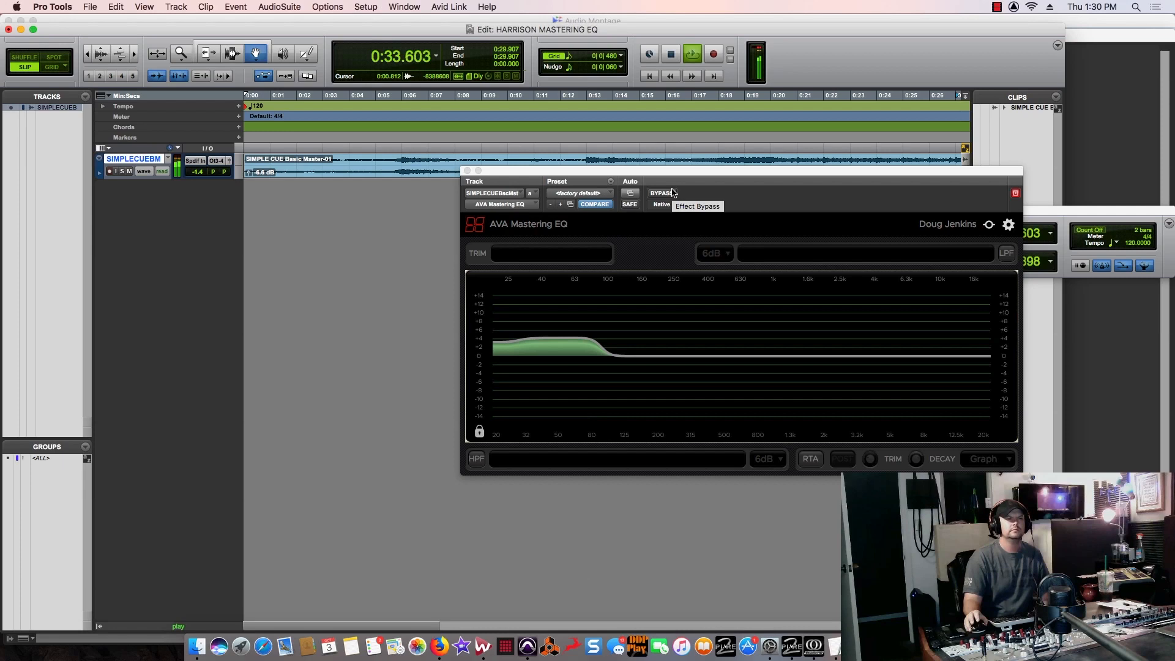
left_click(672, 193)
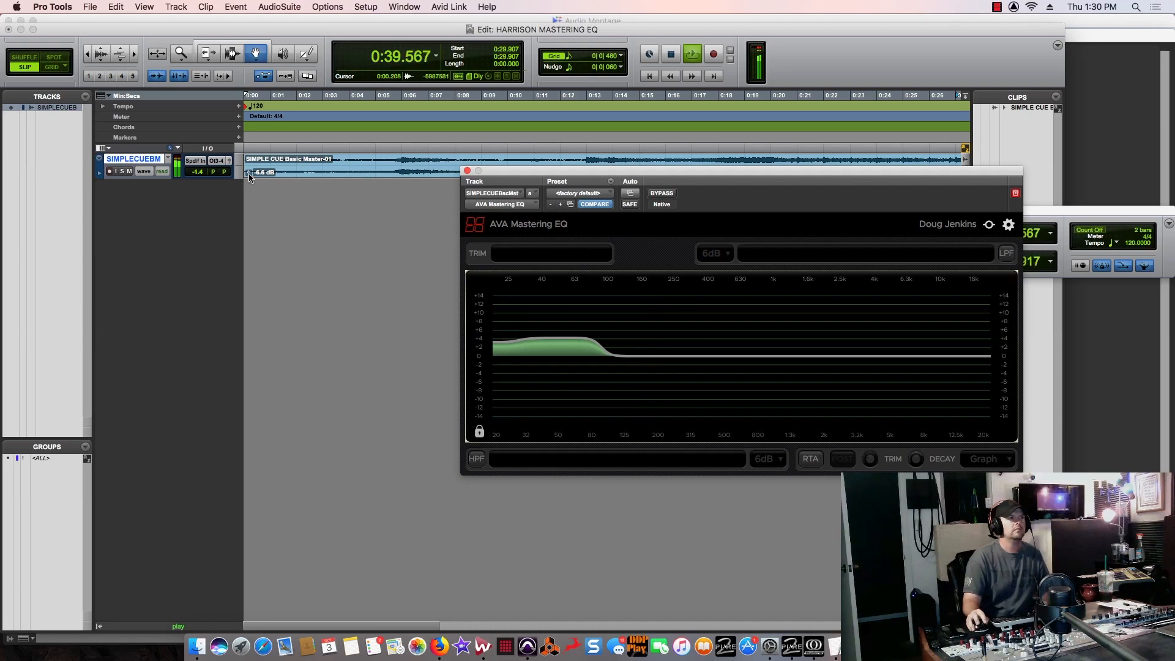
left_click_drag(248, 173, 250, 177)
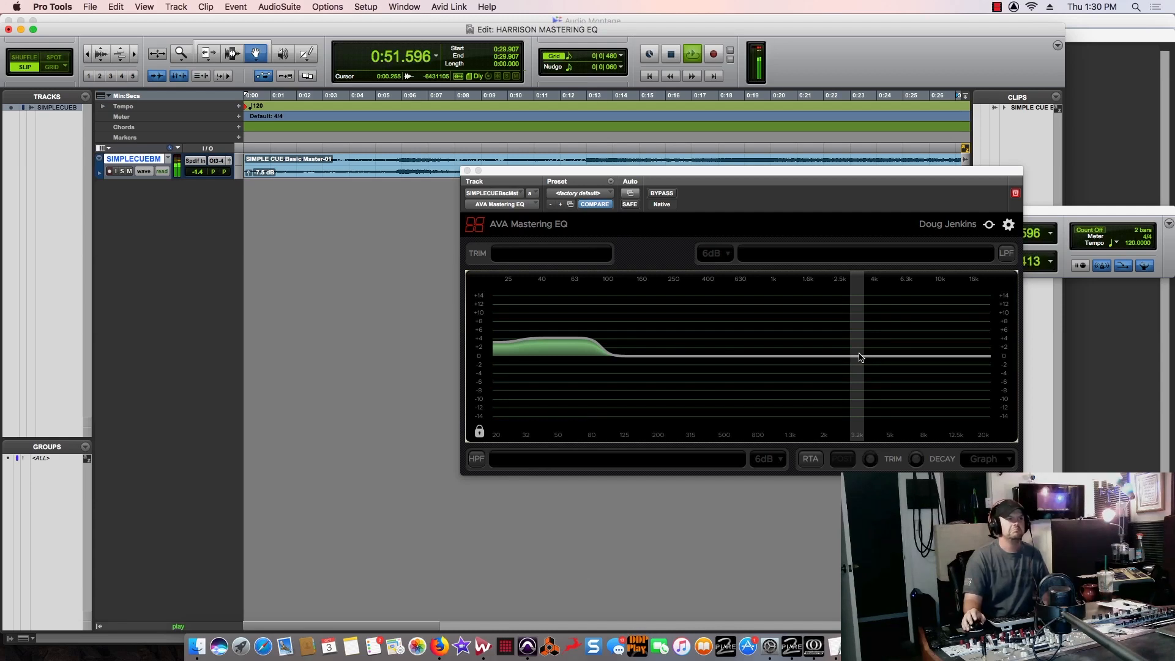
key("space")
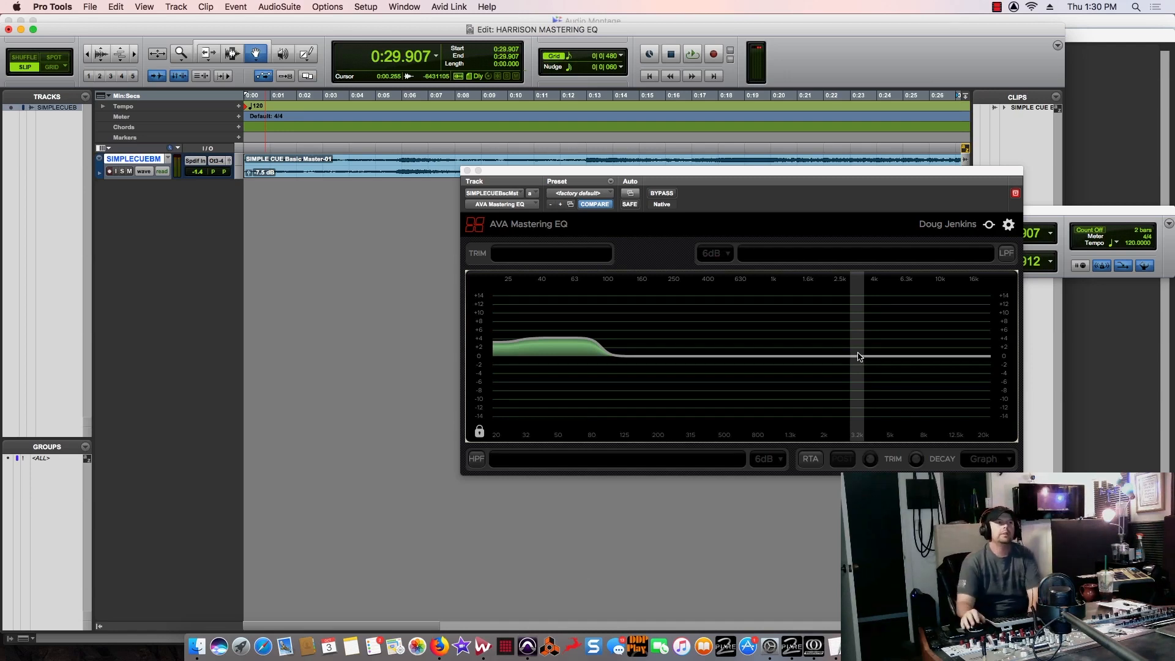
Step: Pull the EQ curve down to a cut of about 2 dB near 20 Hz, refining it during playback
left_click_drag(497, 347, 487, 379)
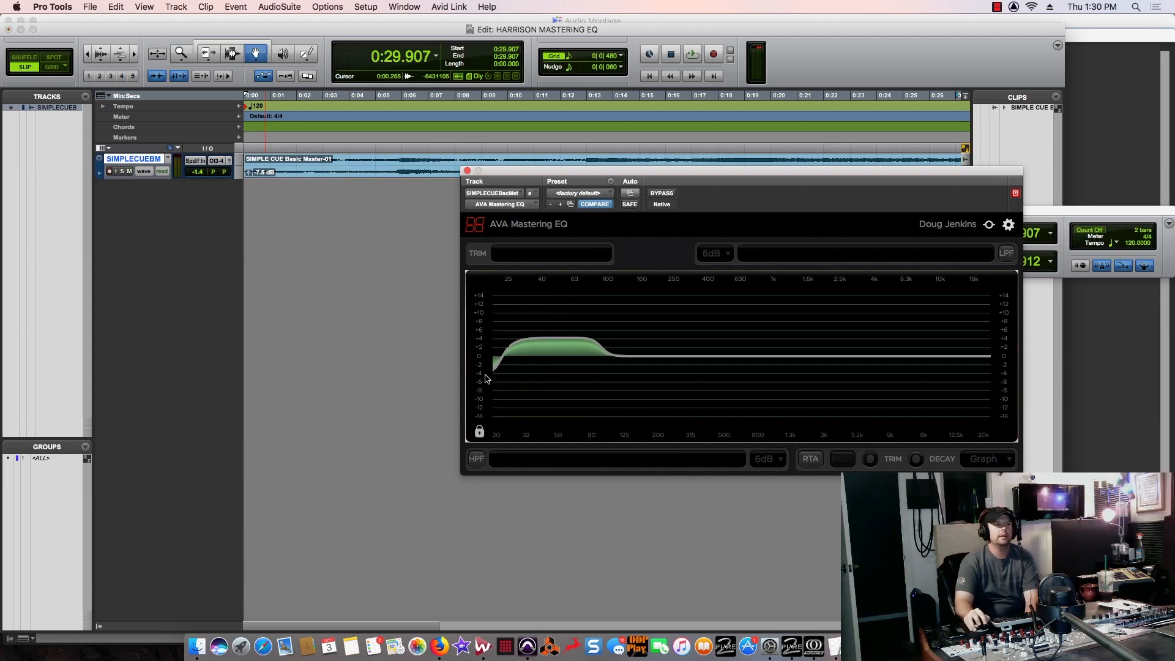
key("space")
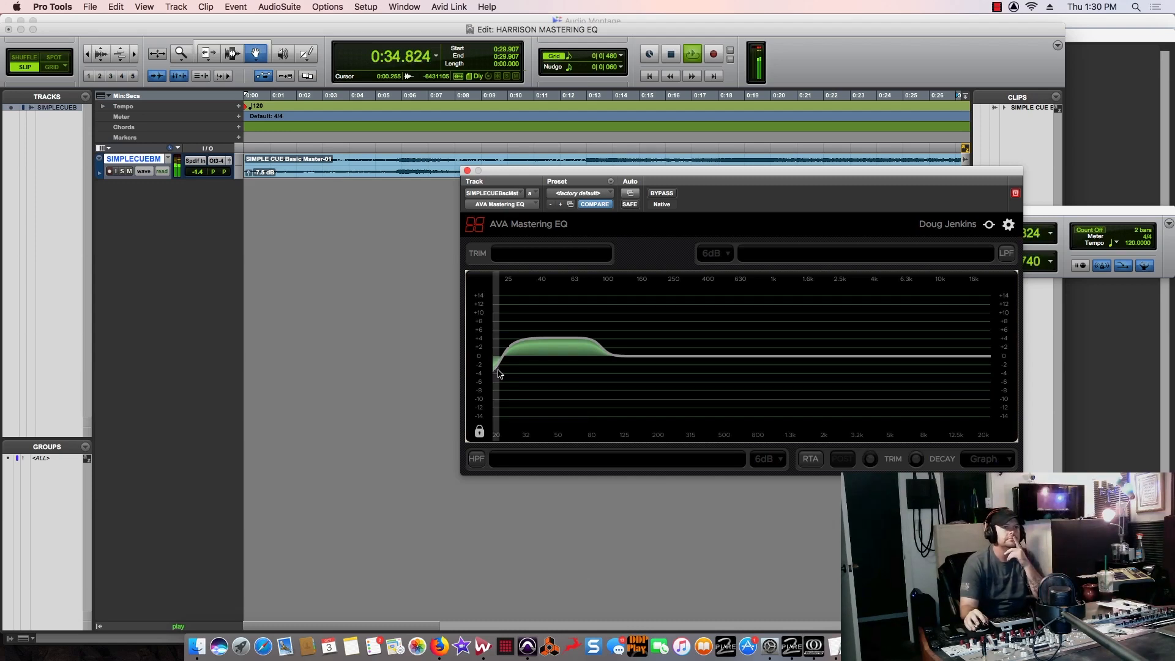
mouse_move(496, 372)
left_mouse_down()
mouse_move(510, 415)
mouse_move(502, 367)
mouse_move(488, 368)
left_mouse_up()
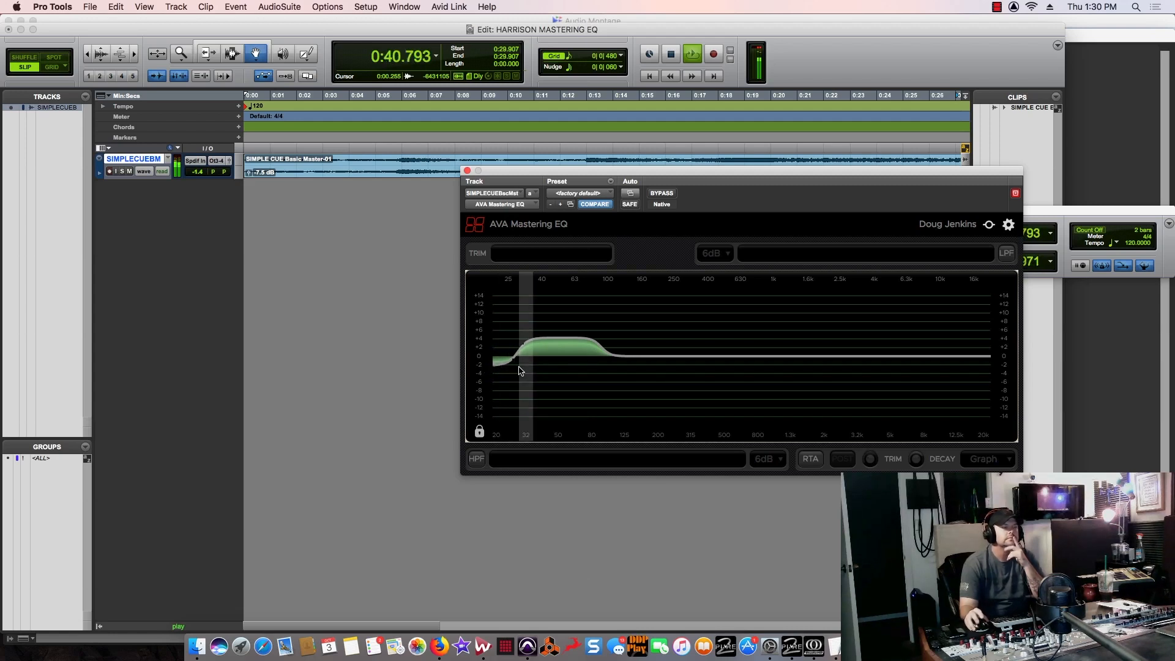
Step: Bypass the EQ, raise the clip gain to -0.9 dB to hear the original level, and stop playback
left_click(663, 193)
left_click_drag(250, 176, 254, 167)
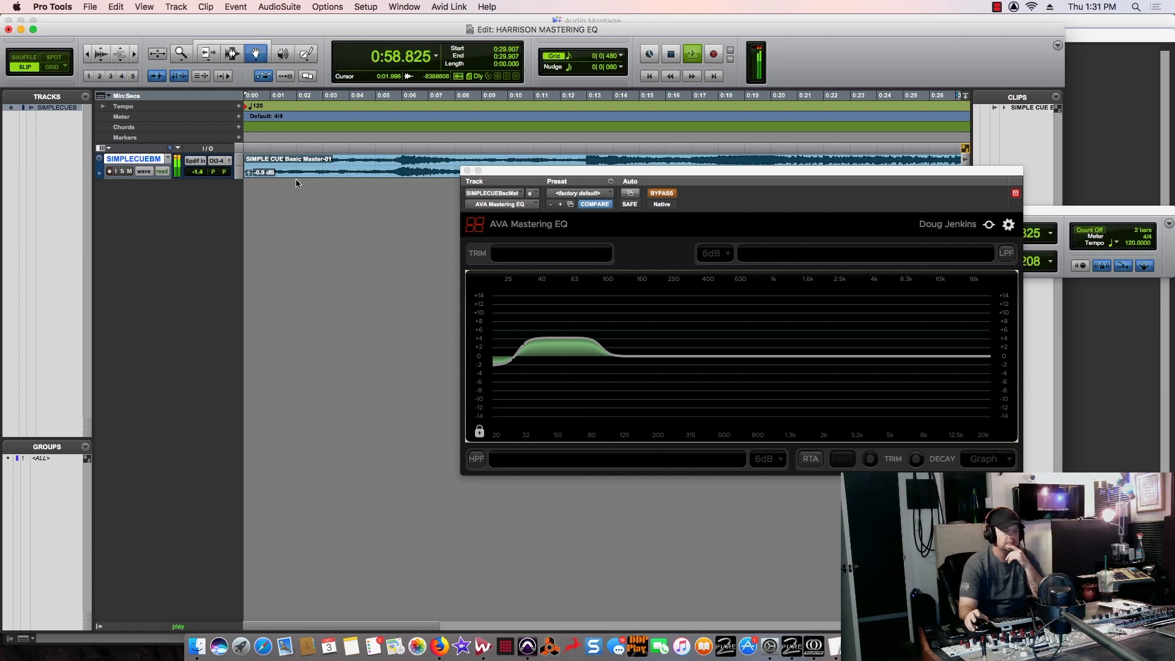
key("space")
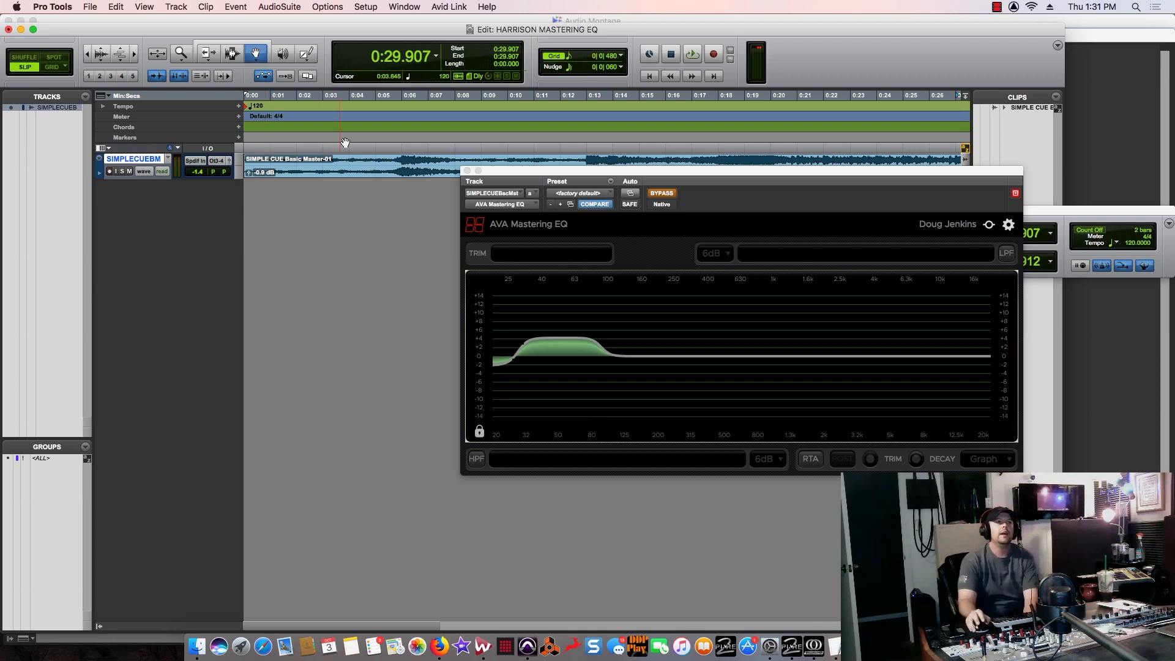
Step: Reset the EQ to the factory default preset and draw a small boost of about 1.5 dB around 100 Hz
left_click(588, 199)
left_click(589, 201)
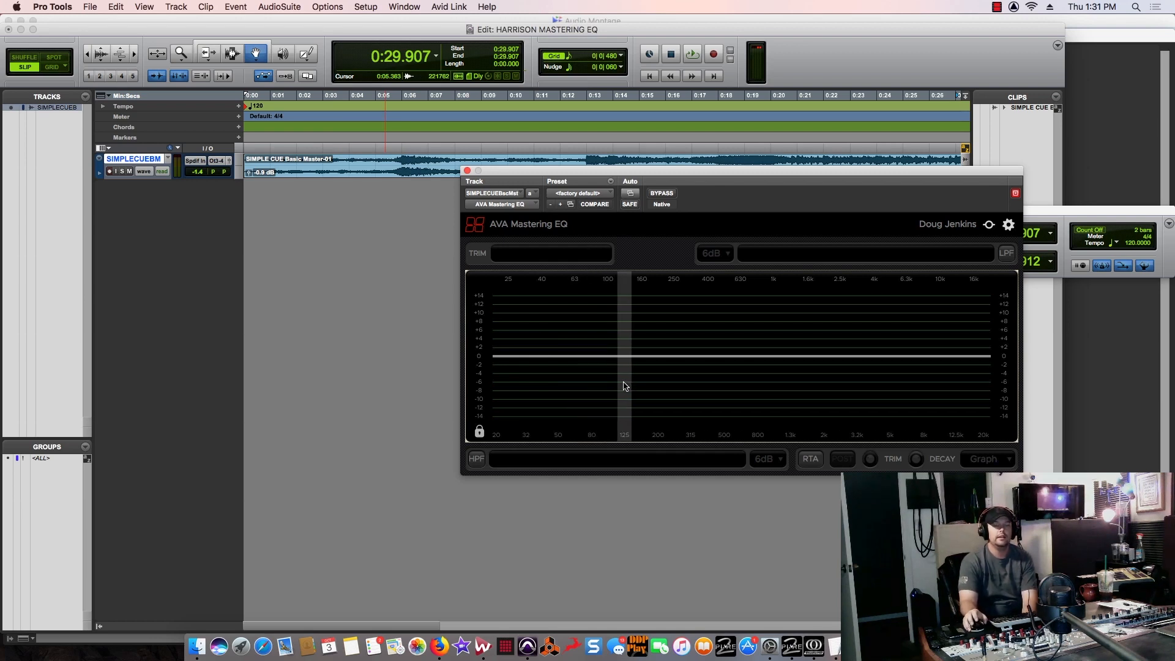
mouse_move(626, 360)
left_mouse_down()
mouse_move(619, 348)
mouse_move(619, 367)
mouse_move(613, 345)
mouse_move(623, 352)
left_mouse_up()
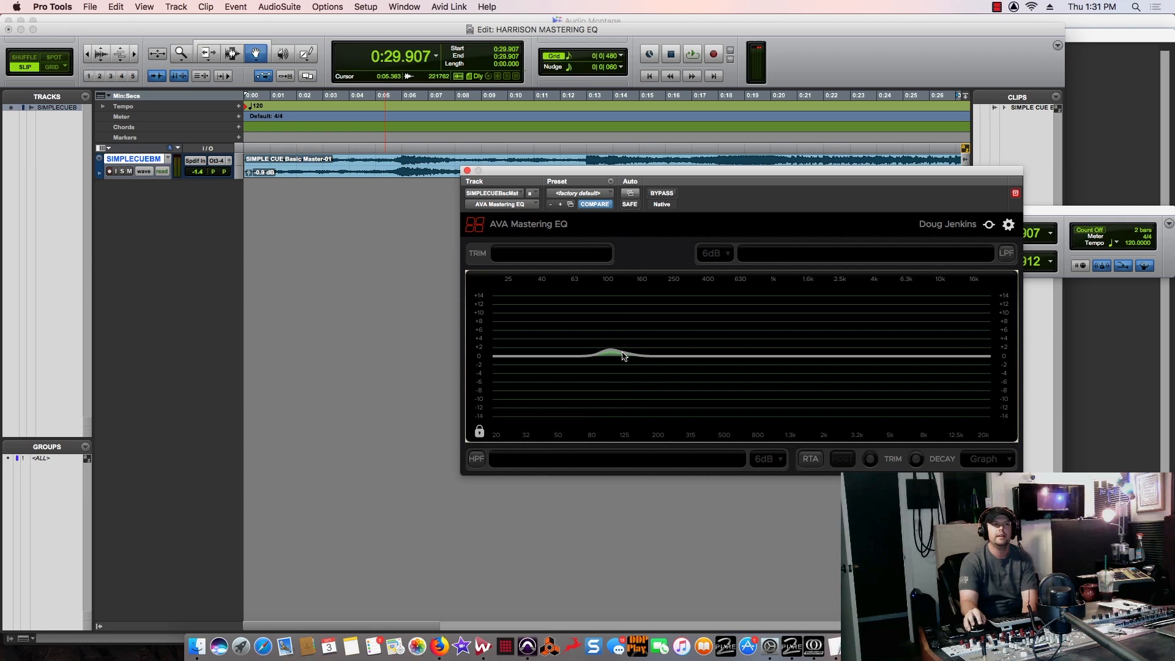
Step: Increase the boost to about 7 dB around 125 Hz during playback and set the clip gain to -7.5 dB
left_click_drag(248, 172, 249, 179)
key("space")
left_click_drag(611, 349, 620, 324)
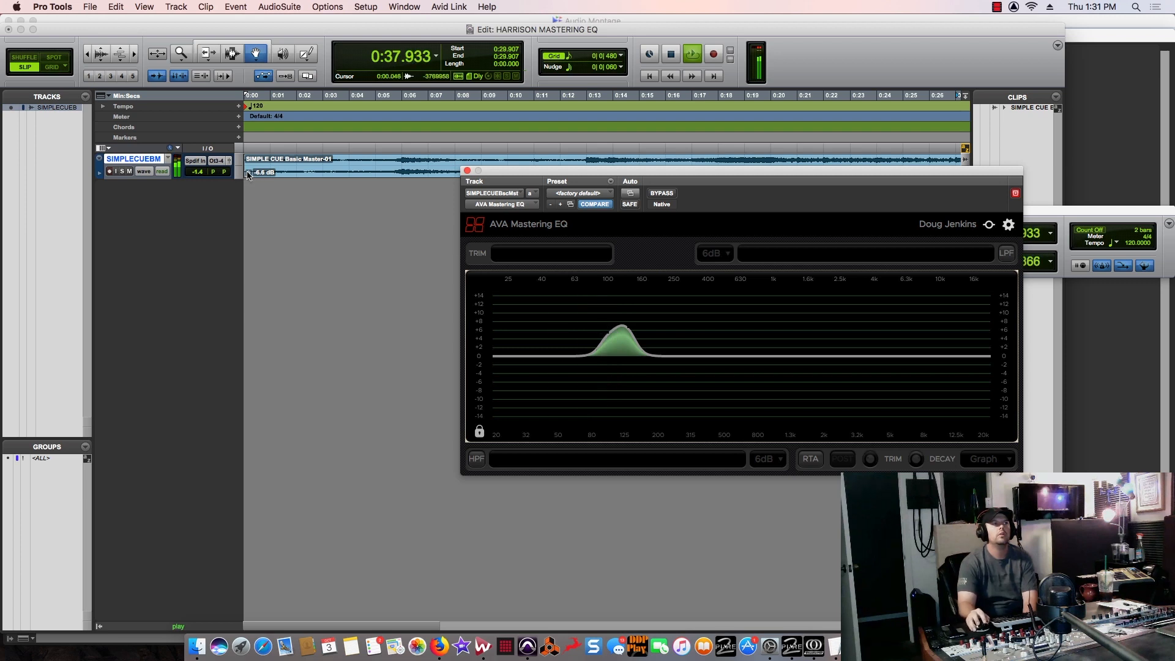
left_click_drag(248, 173, 249, 176)
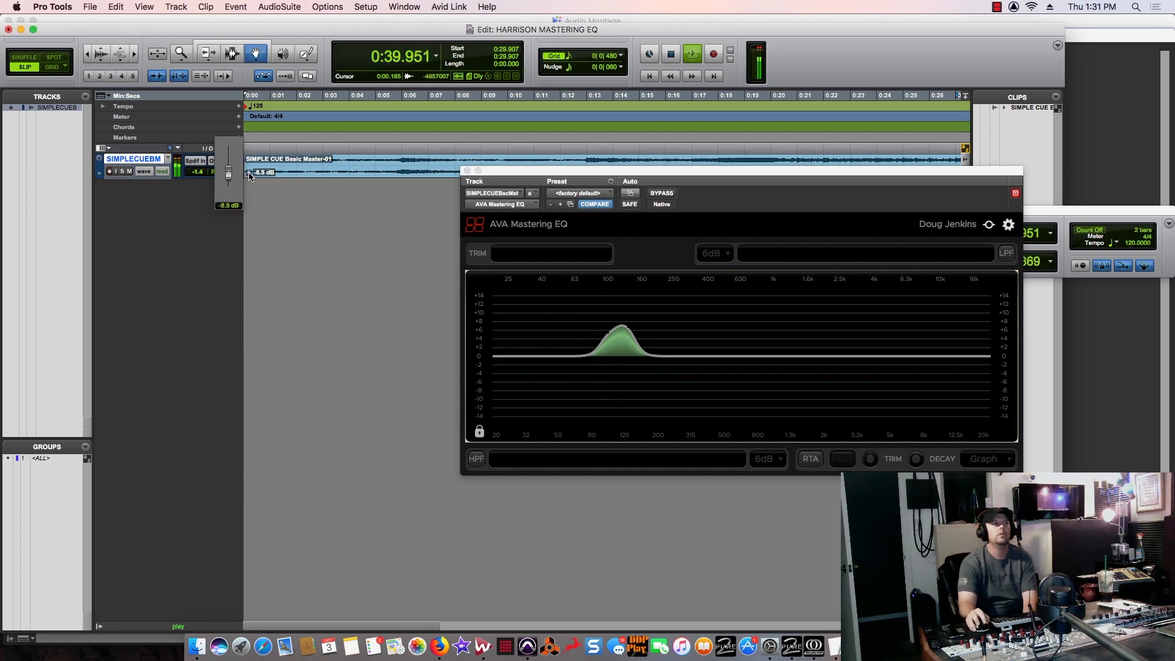
left_click_drag(249, 176, 249, 176)
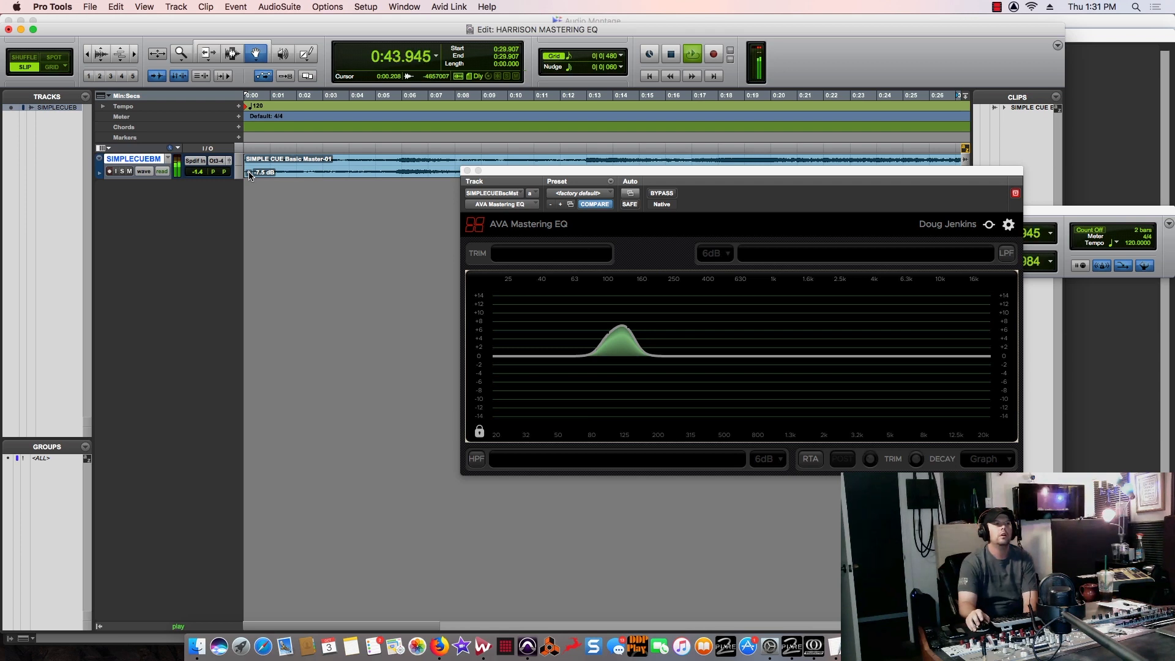
Step: Compare the upper-bass boost with the bypassed sound and extend the boost down to about 80 Hz
left_click(668, 193)
left_click(669, 195)
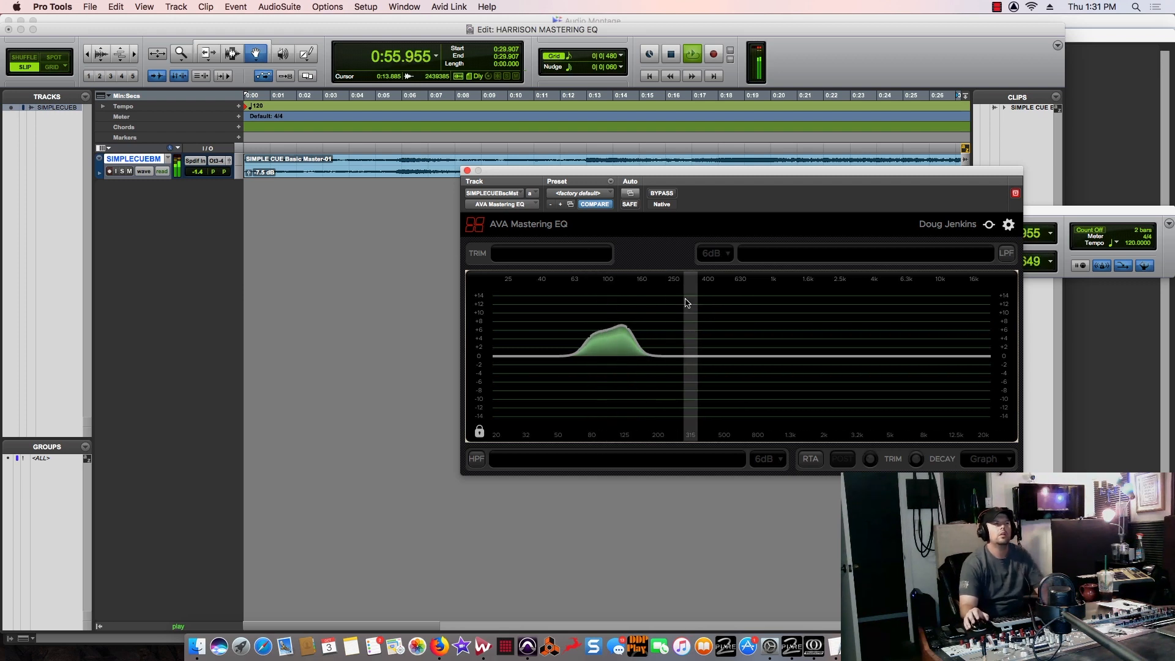
key("space")
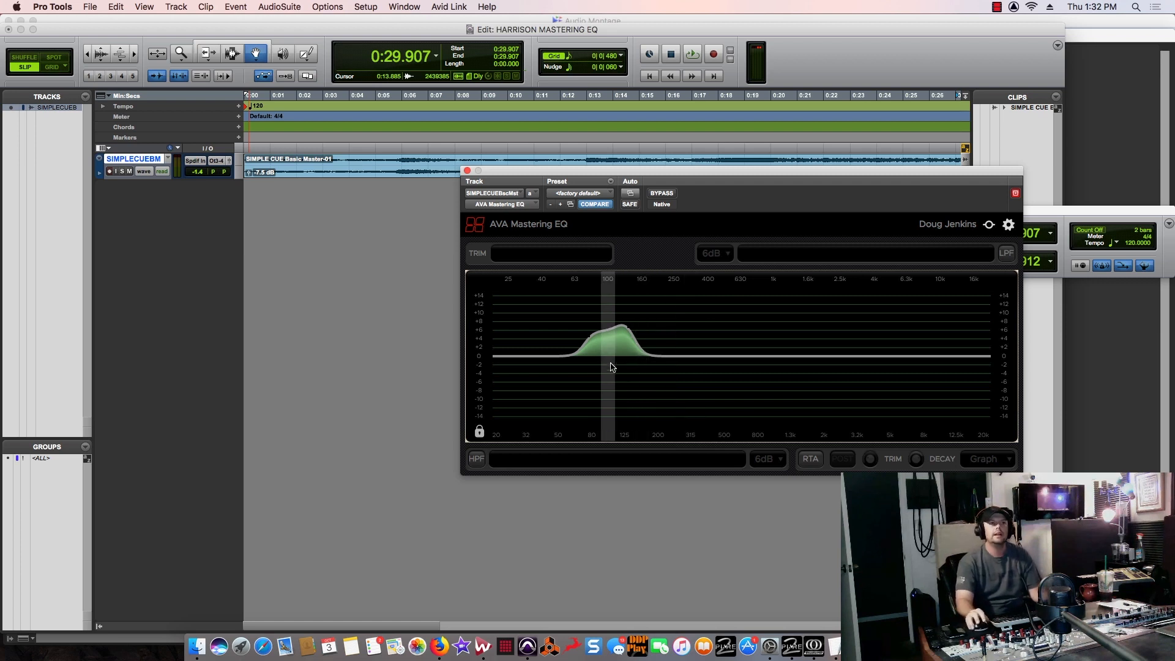
Step: Draw a cut of about 11 dB around 125 Hz and a boost of about 6 dB between 32 and 63 Hz, auditioning the result
mouse_move(595, 347)
left_mouse_down()
mouse_move(606, 407)
mouse_move(637, 408)
left_mouse_up()
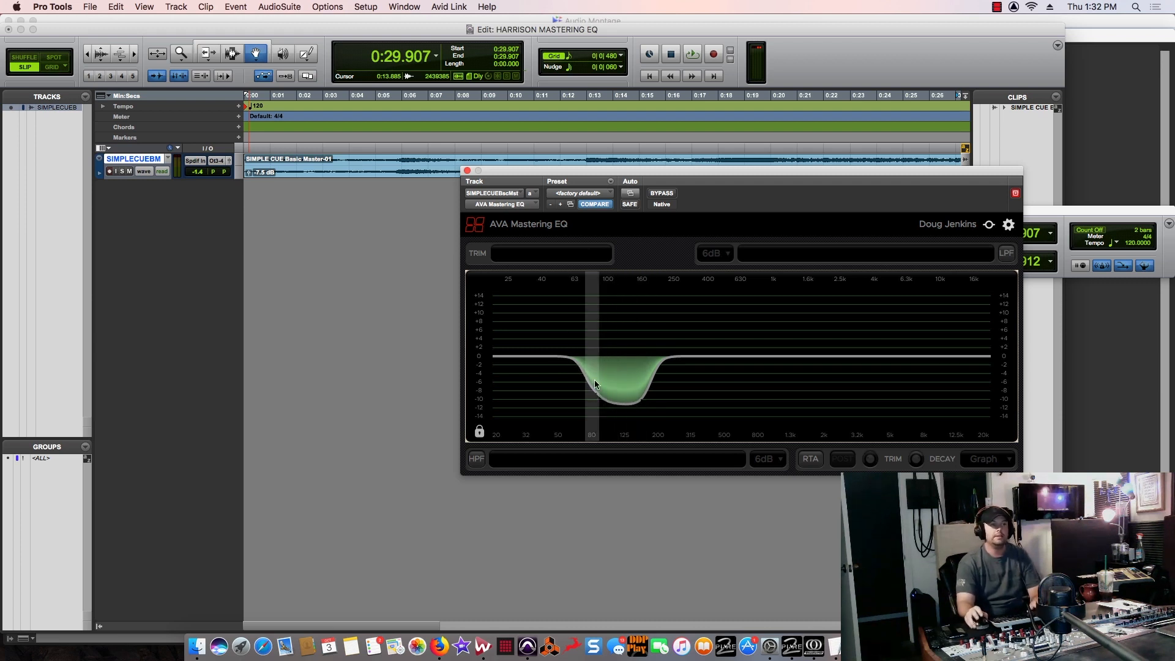
left_click_drag(528, 358, 544, 335)
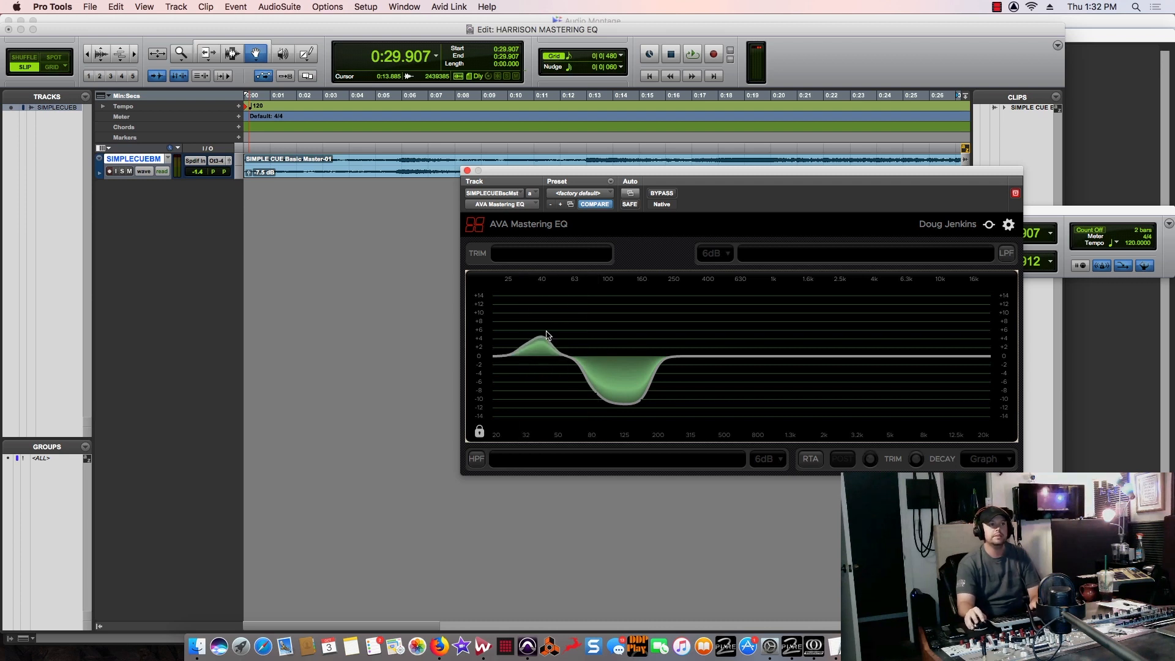
key("space")
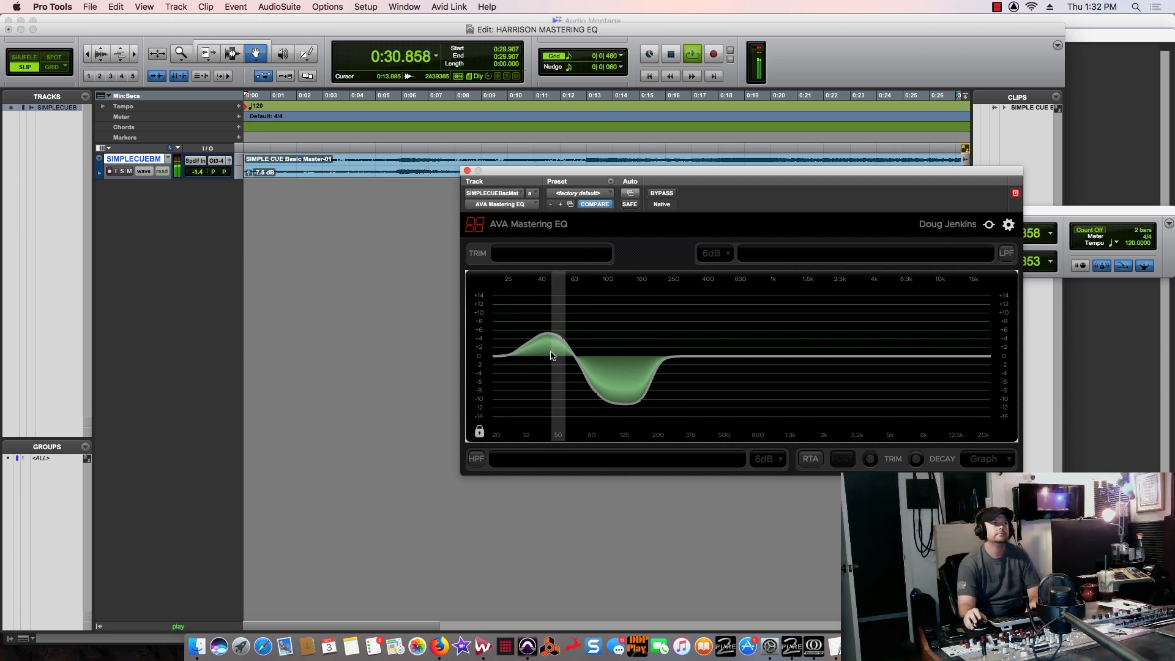
mouse_move(525, 344)
left_mouse_down()
mouse_move(533, 330)
mouse_move(572, 326)
left_mouse_up()
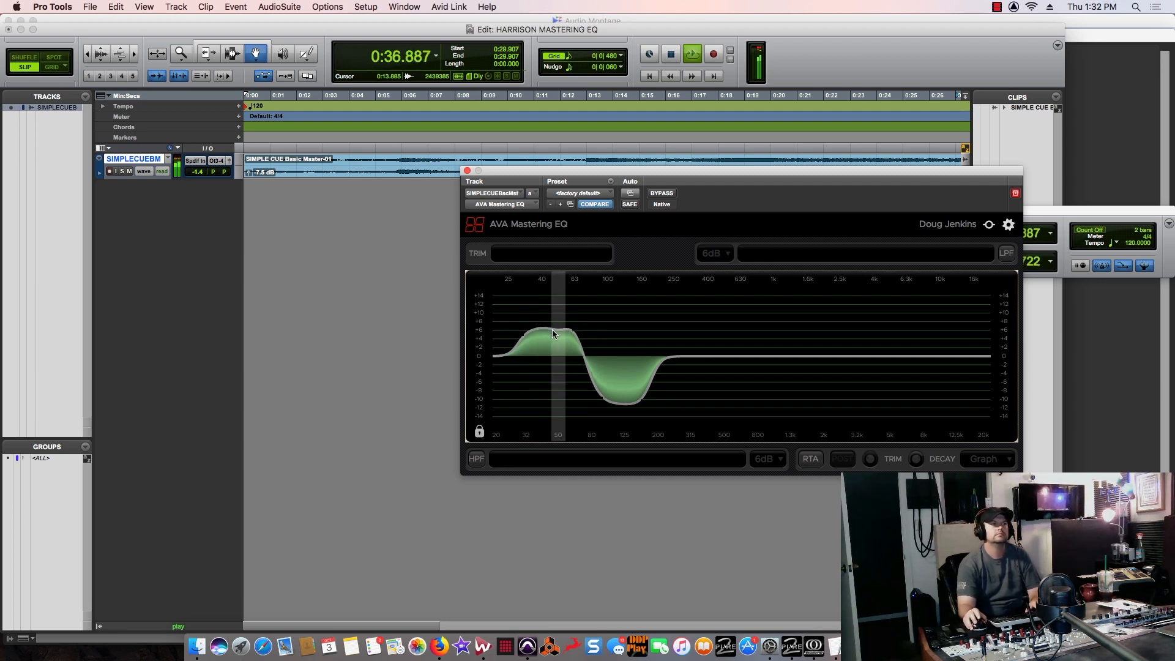
key("space")
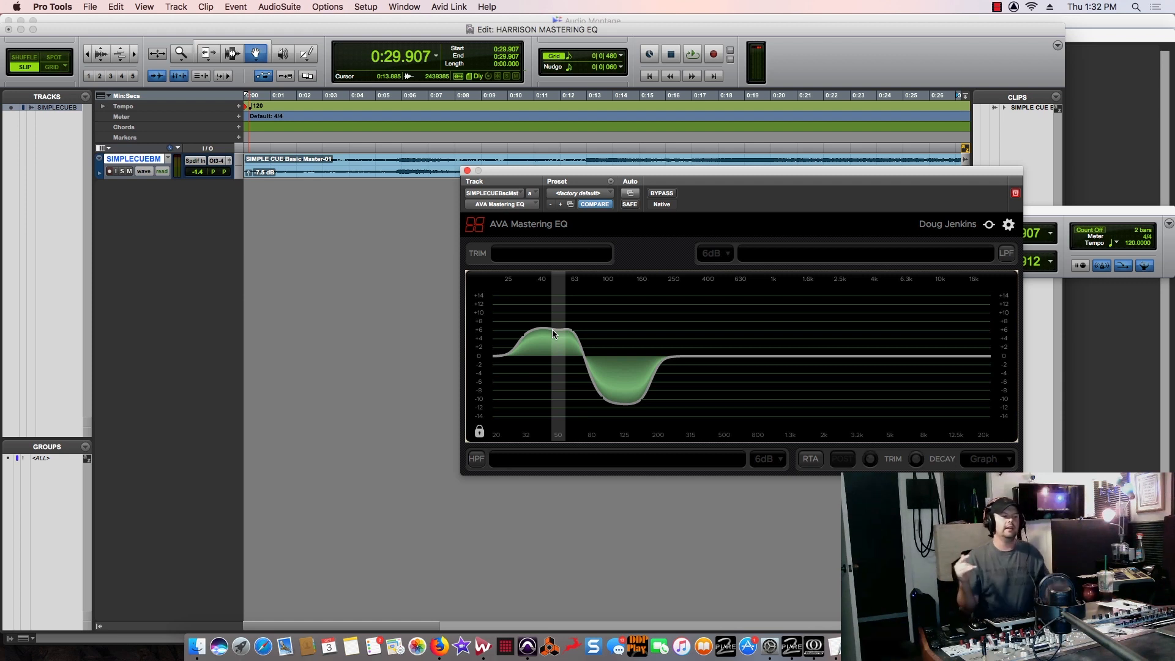
key("space")
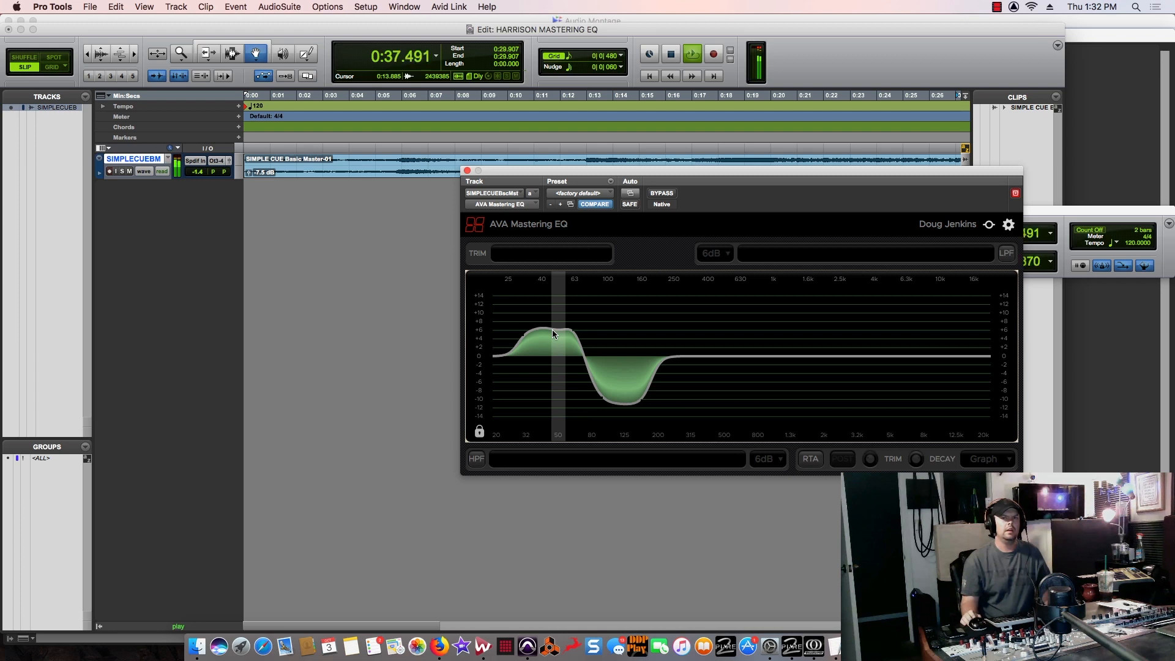
Step: Stop playback and redraw the low-end boost and cut as a nearly flat curve around 0 dB
key("space")
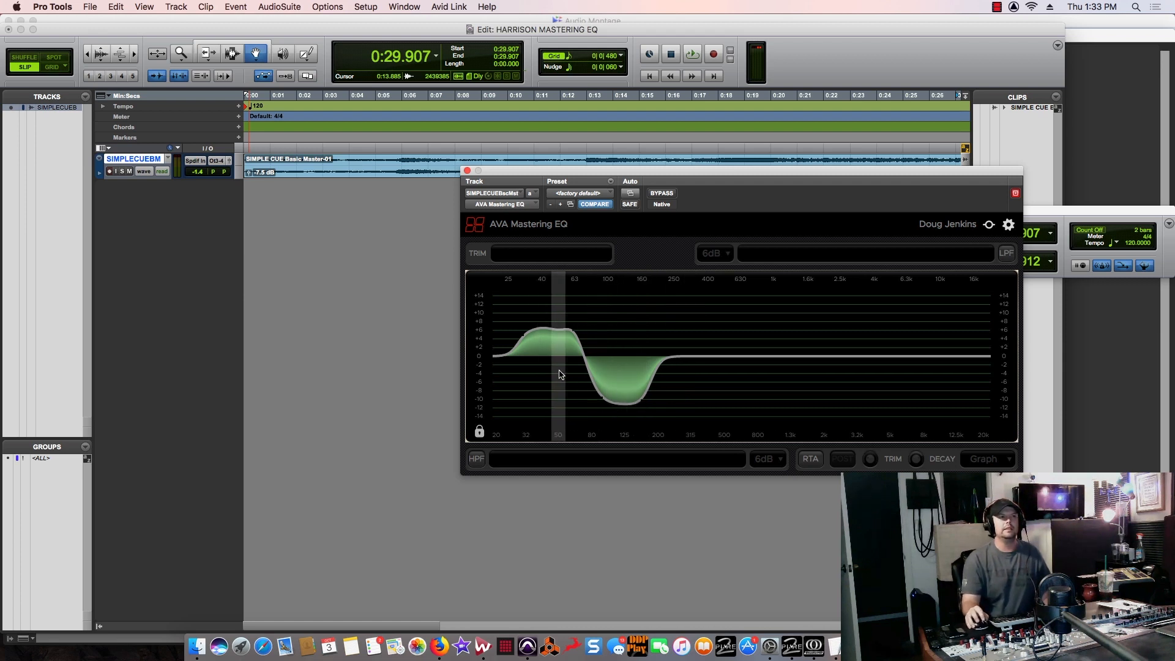
mouse_move(586, 355)
left_mouse_down()
mouse_move(606, 333)
mouse_move(642, 327)
mouse_move(594, 346)
mouse_move(598, 356)
mouse_move(613, 340)
left_mouse_up()
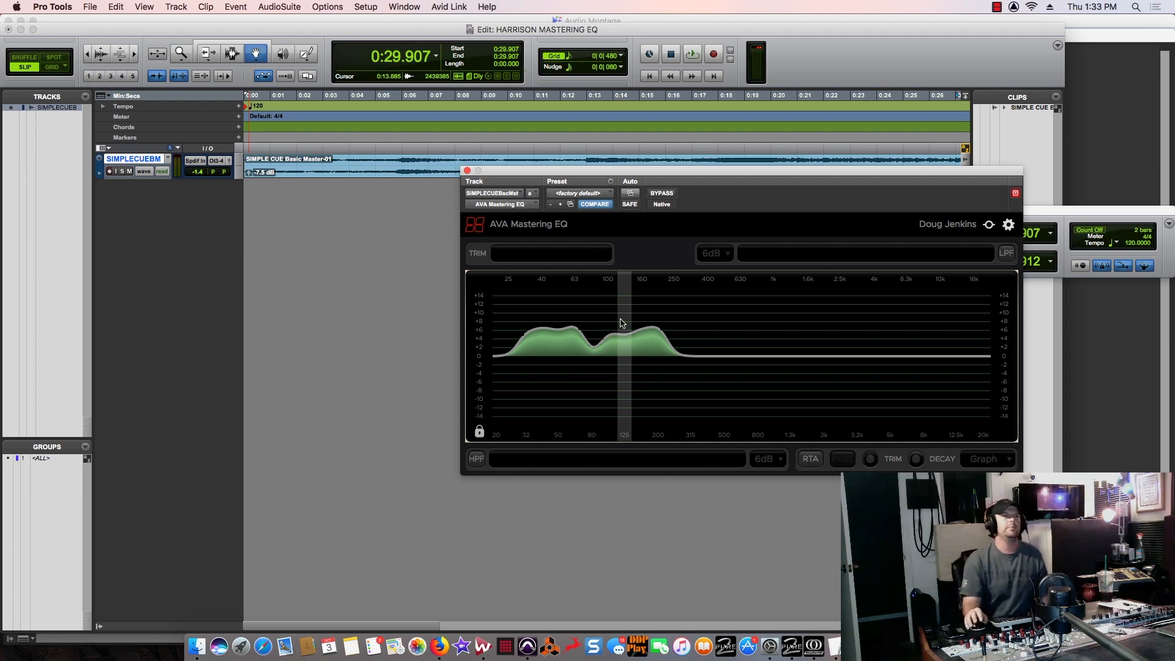
mouse_move(572, 359)
left_mouse_down()
mouse_move(534, 355)
mouse_move(669, 354)
mouse_move(631, 359)
left_mouse_up()
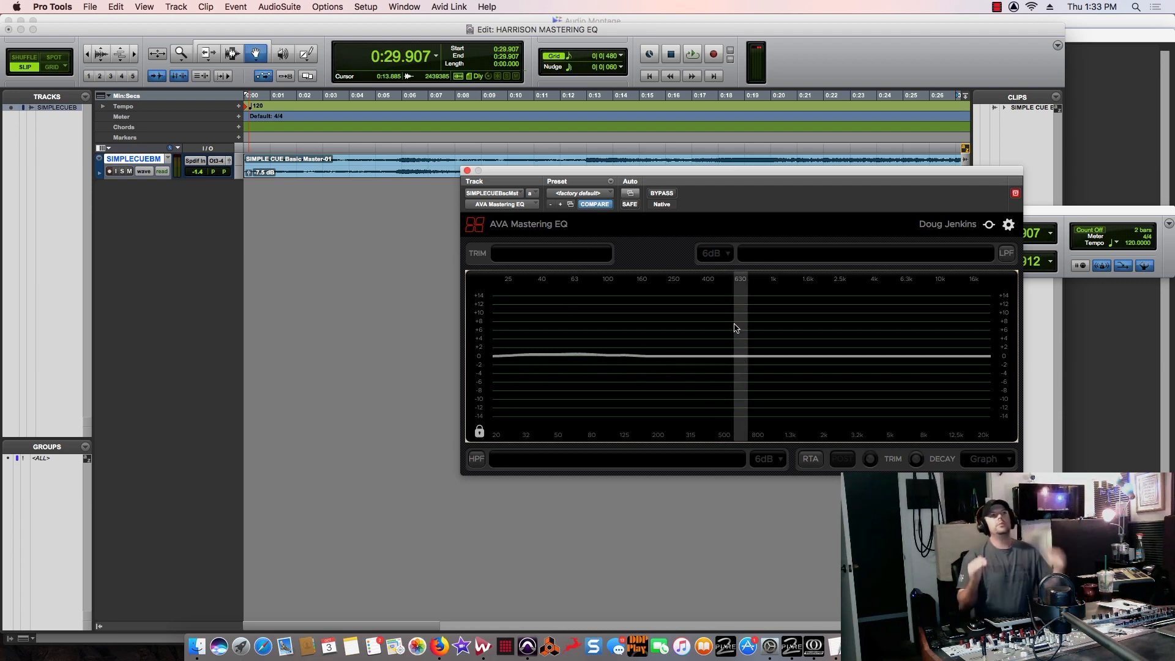
Step: Draw a boost of about 3 dB around 125 Hz and a slight dip at 50 Hz, auditioning from about 5.6 s
key("space")
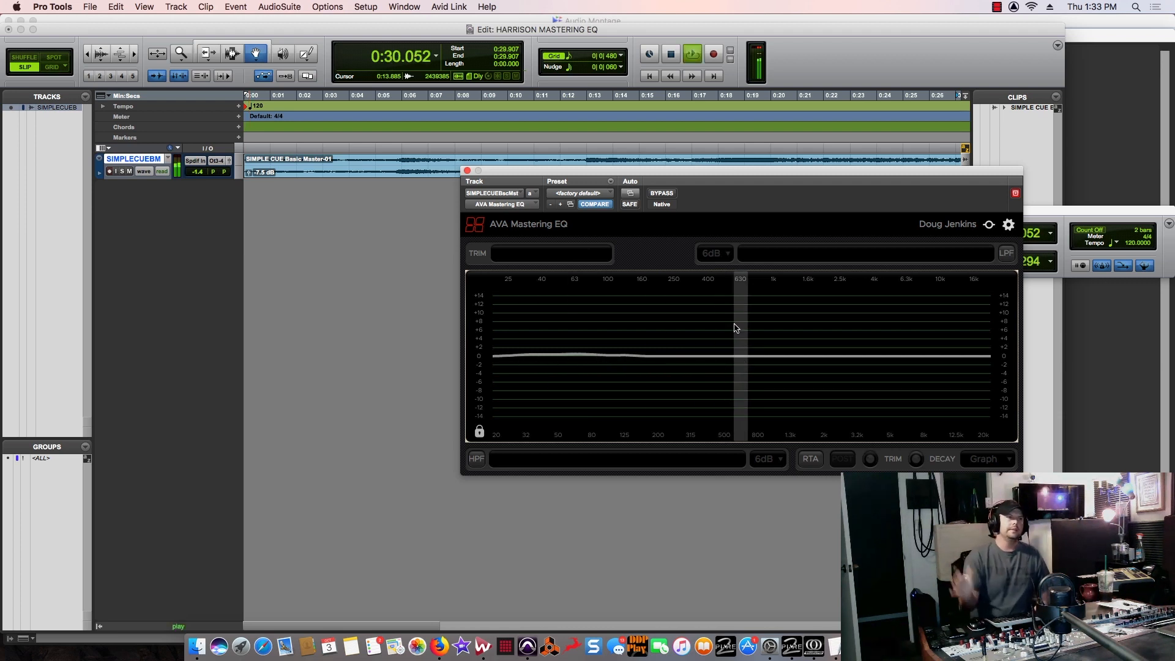
left_click_drag(611, 356, 643, 347)
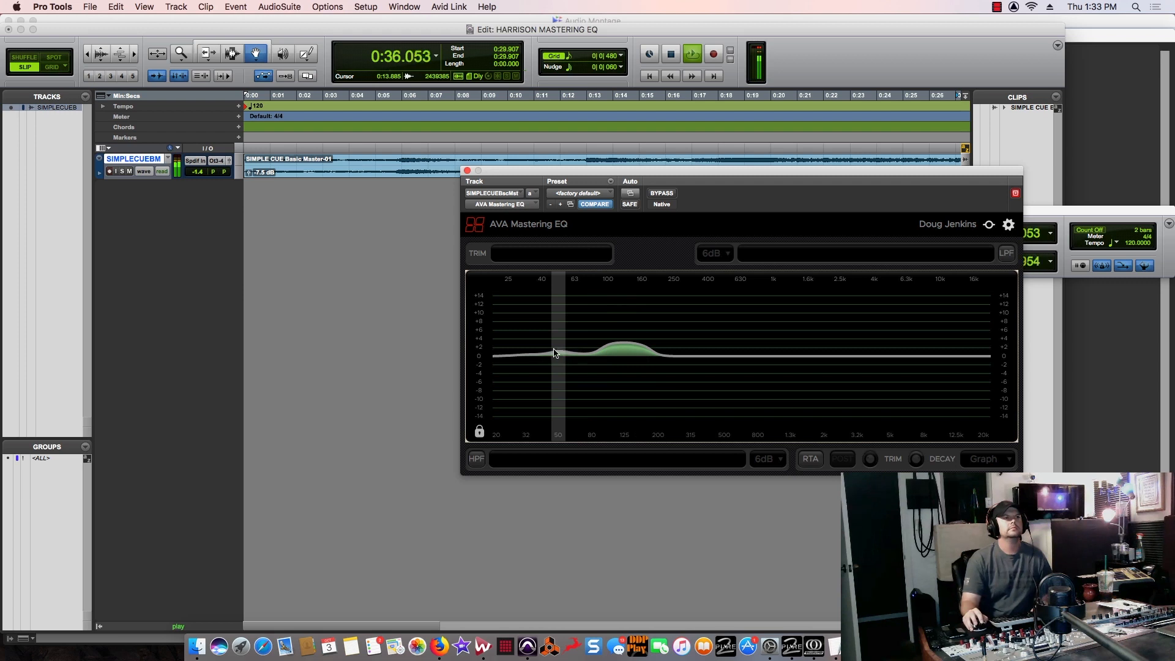
left_click_drag(550, 352, 586, 358)
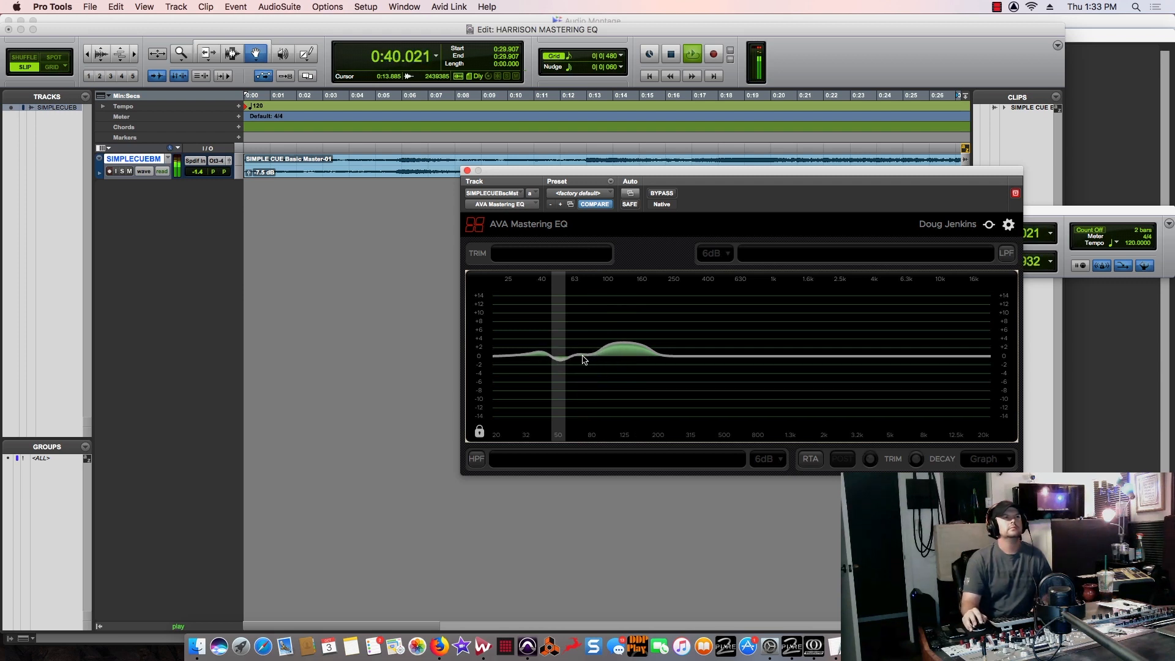
left_click(392, 99)
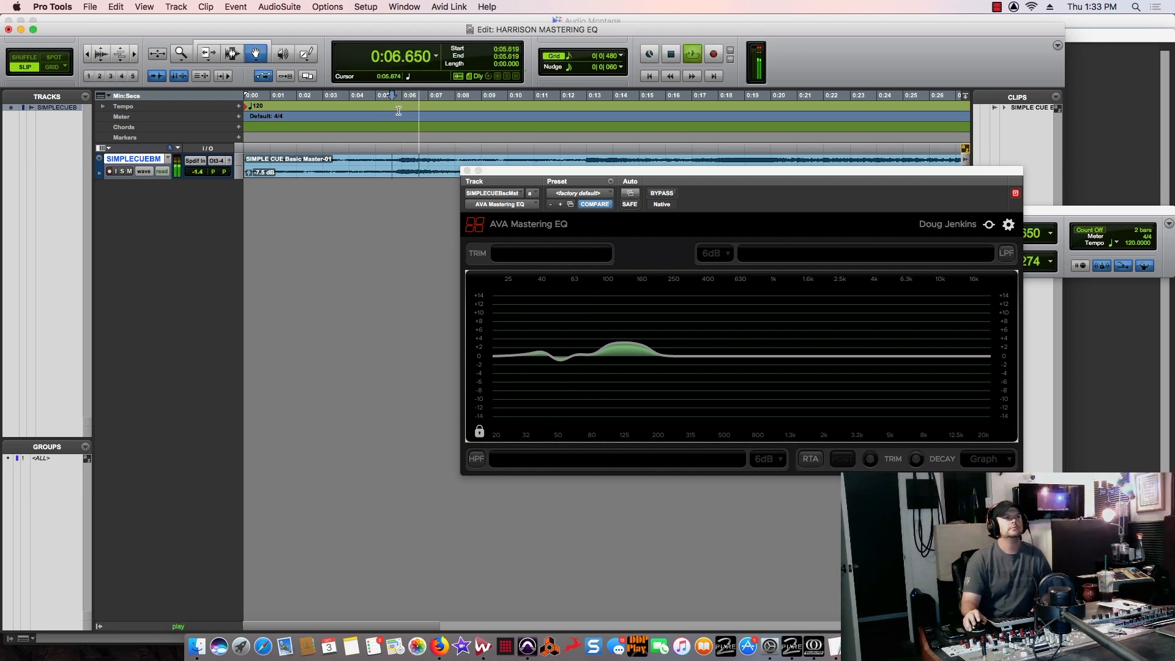
key("space")
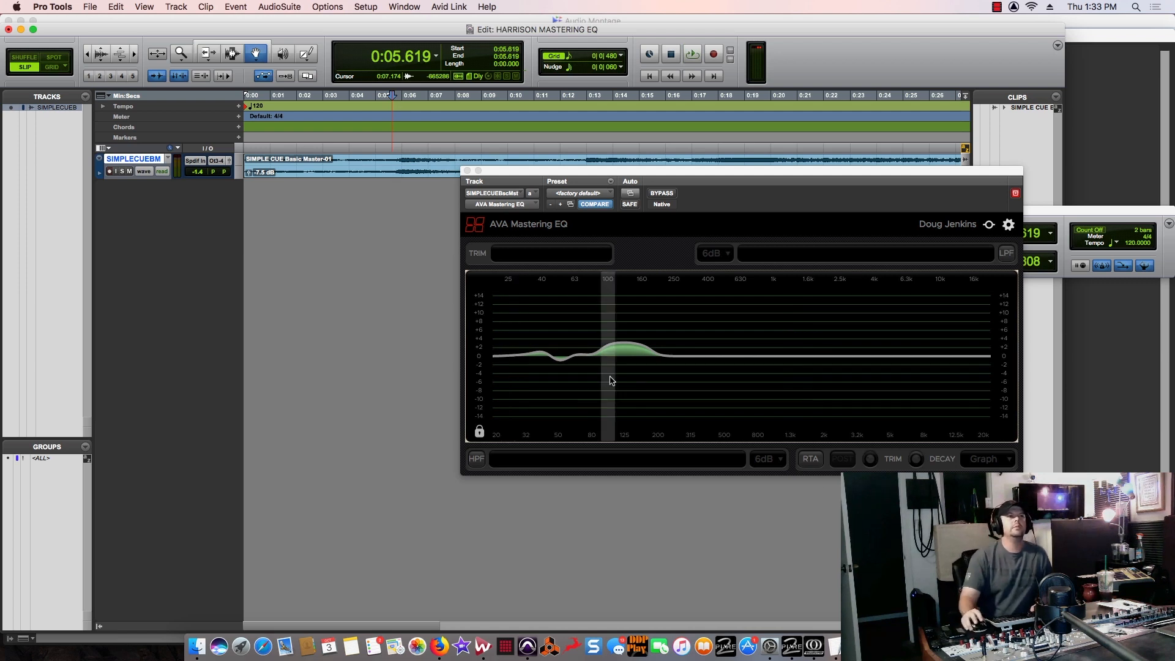
Step: Flatten the 125 Hz boost and draw a narrow cut of about 11 dB around 315 Hz, auditioning it
left_click(657, 355)
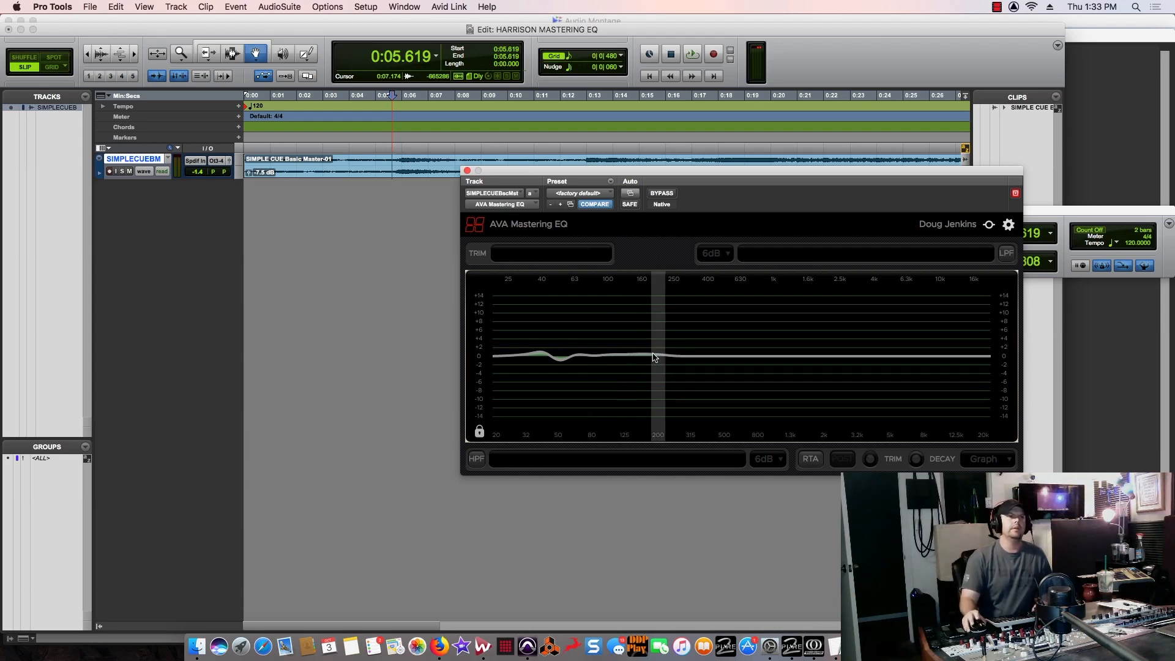
left_click_drag(673, 357, 674, 394)
key("space")
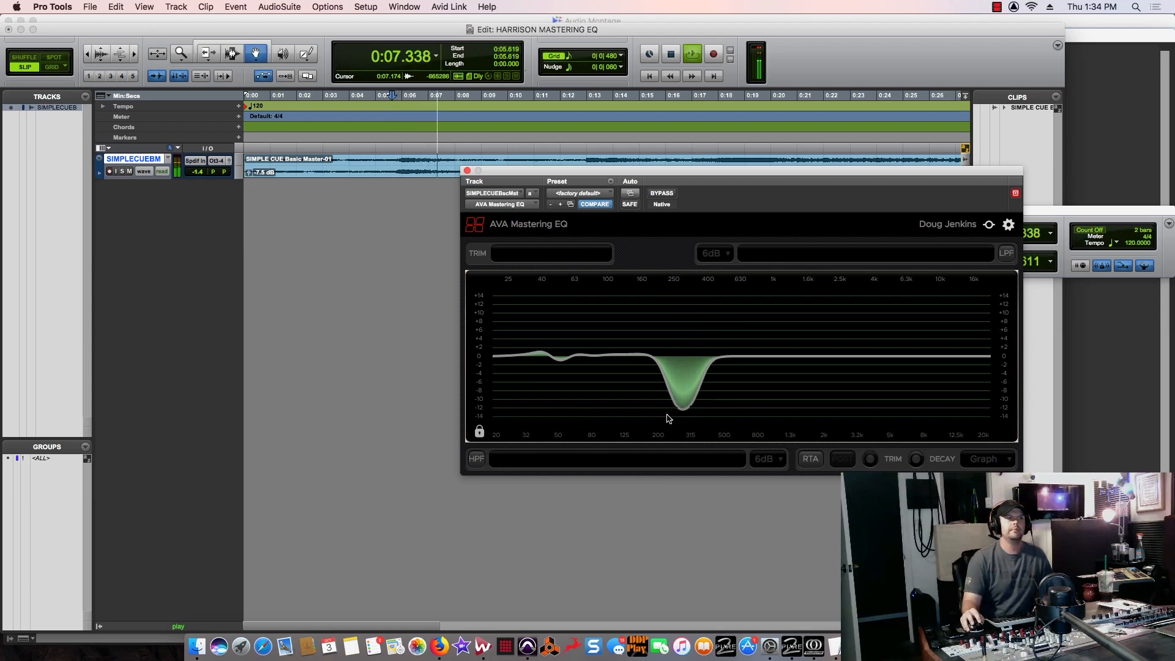
mouse_move(669, 380)
left_mouse_down()
mouse_move(645, 411)
mouse_move(653, 419)
mouse_move(642, 356)
left_mouse_up()
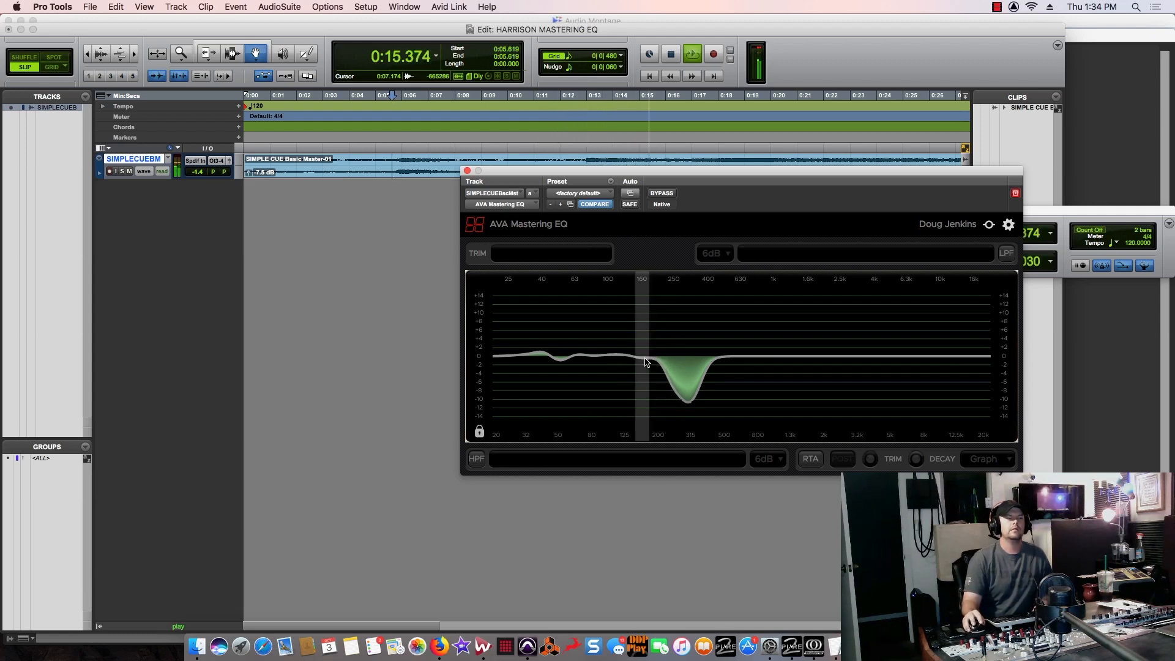
key("space")
key("space")
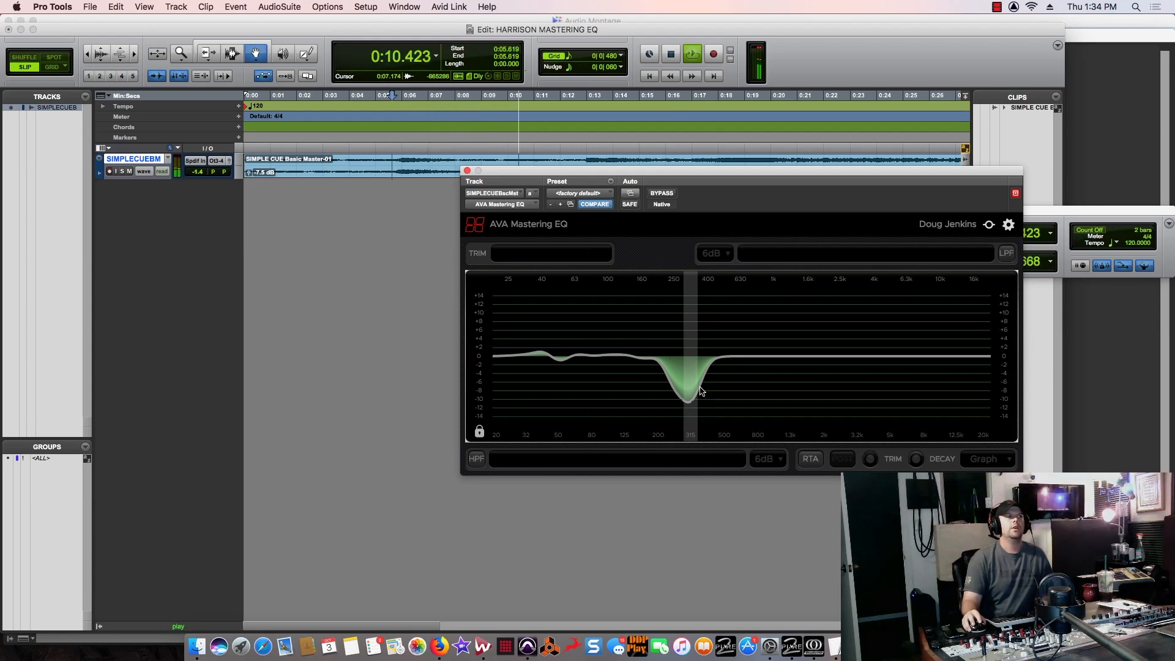
Step: Replace the cut with a boost of about 10 dB between 250 and 400 Hz and compare it with the bypassed sound
left_click_drag(689, 399, 659, 318)
key("space")
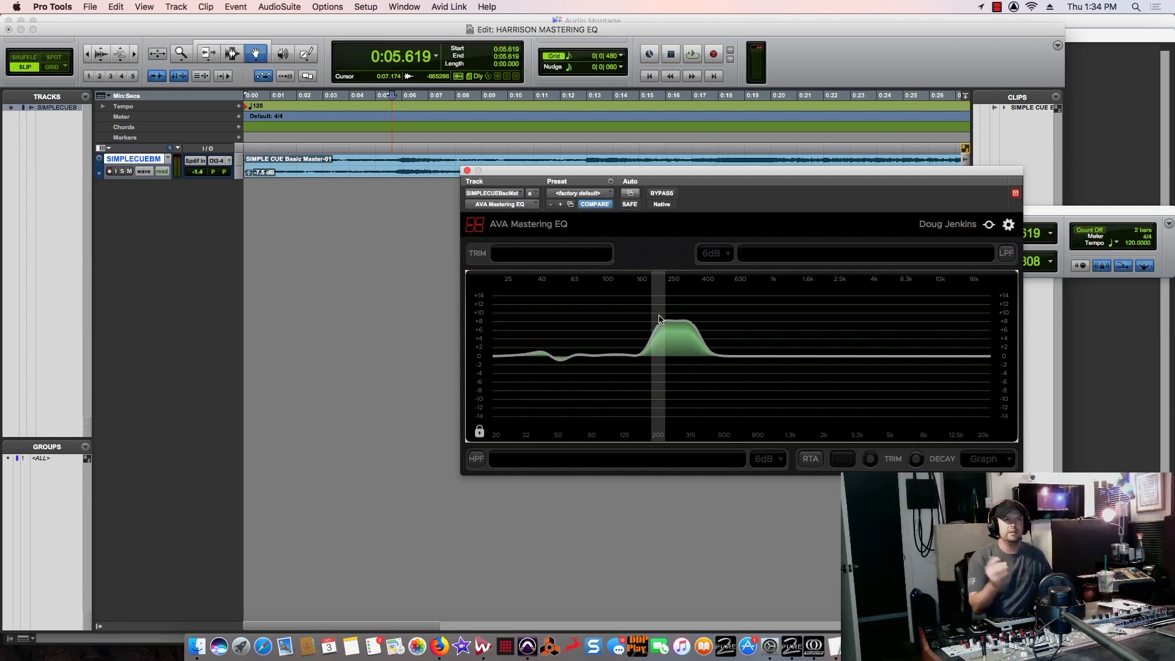
key("space")
mouse_move(678, 319)
left_mouse_down()
mouse_move(710, 314)
mouse_move(662, 325)
mouse_move(677, 315)
left_mouse_up()
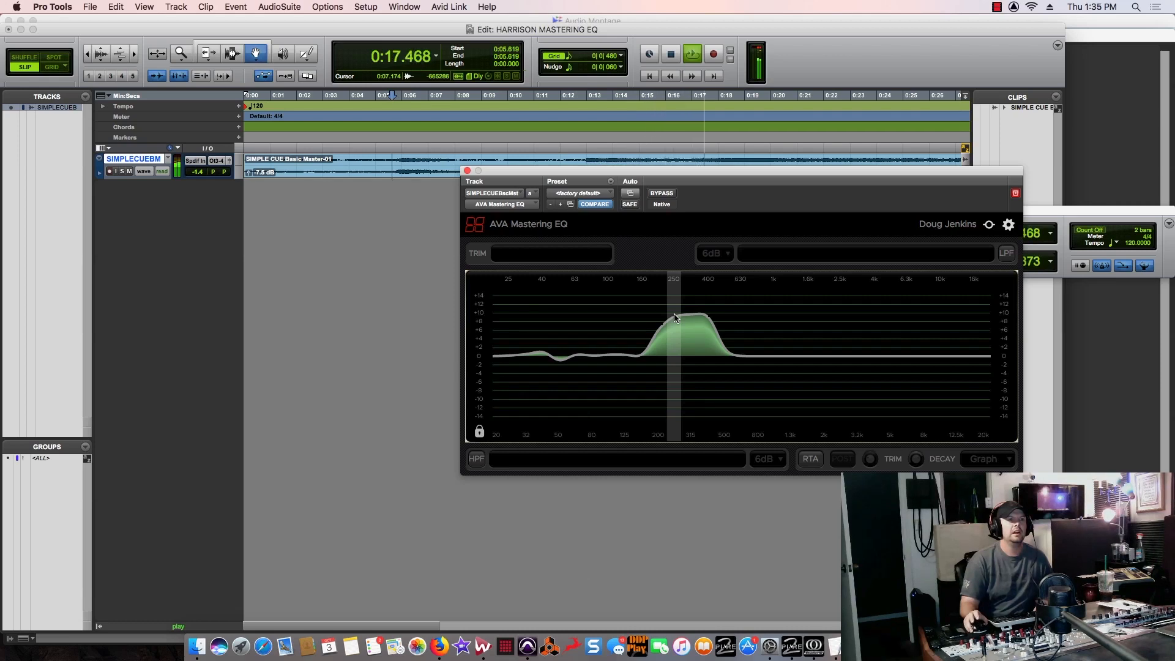
left_click(665, 193)
left_click(665, 194)
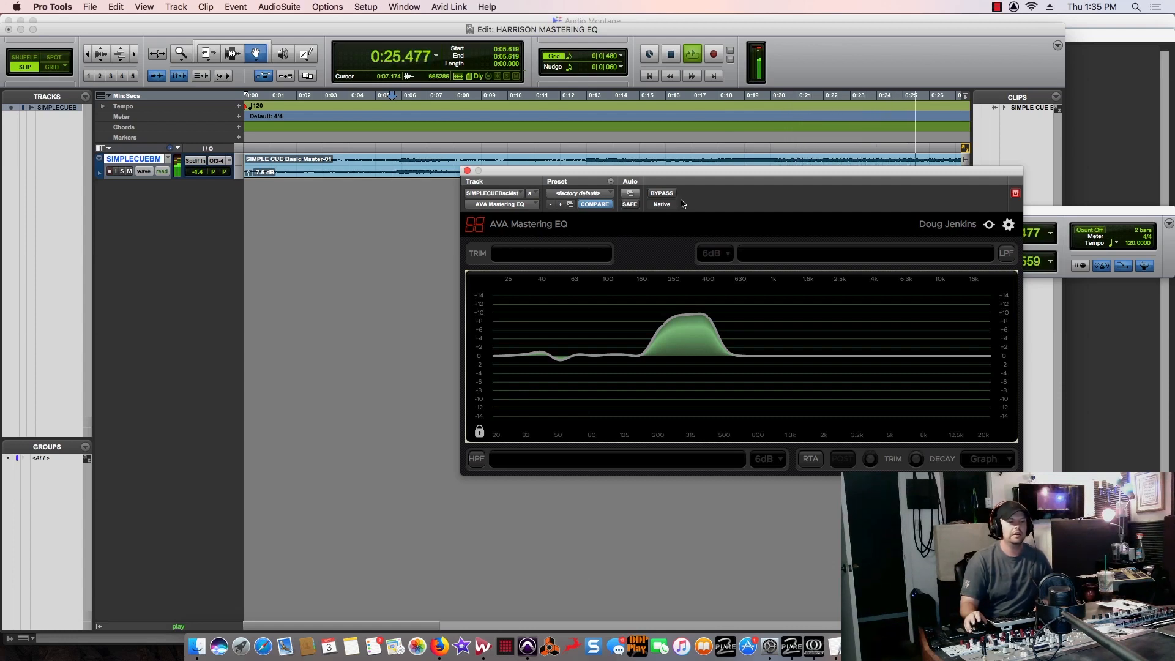
key("space")
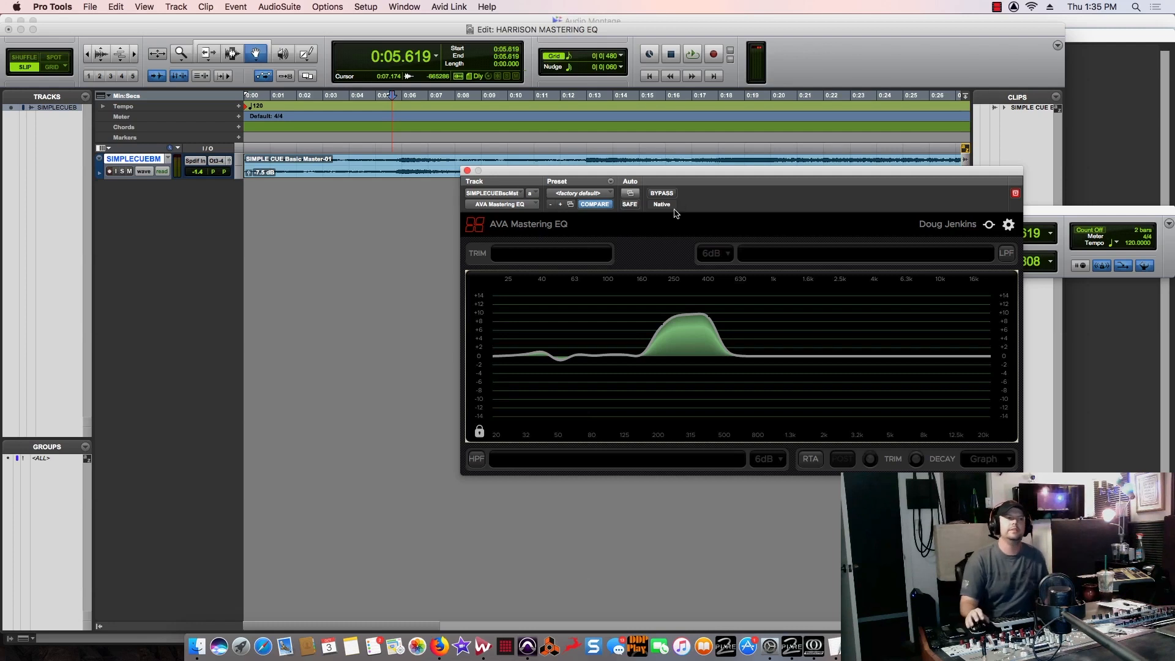
Step: Flatten the low-mid boost and draw a boost of about 3 dB between 80 and 100 Hz during playback
mouse_move(642, 358)
left_mouse_down()
mouse_move(716, 359)
mouse_move(643, 360)
left_mouse_up()
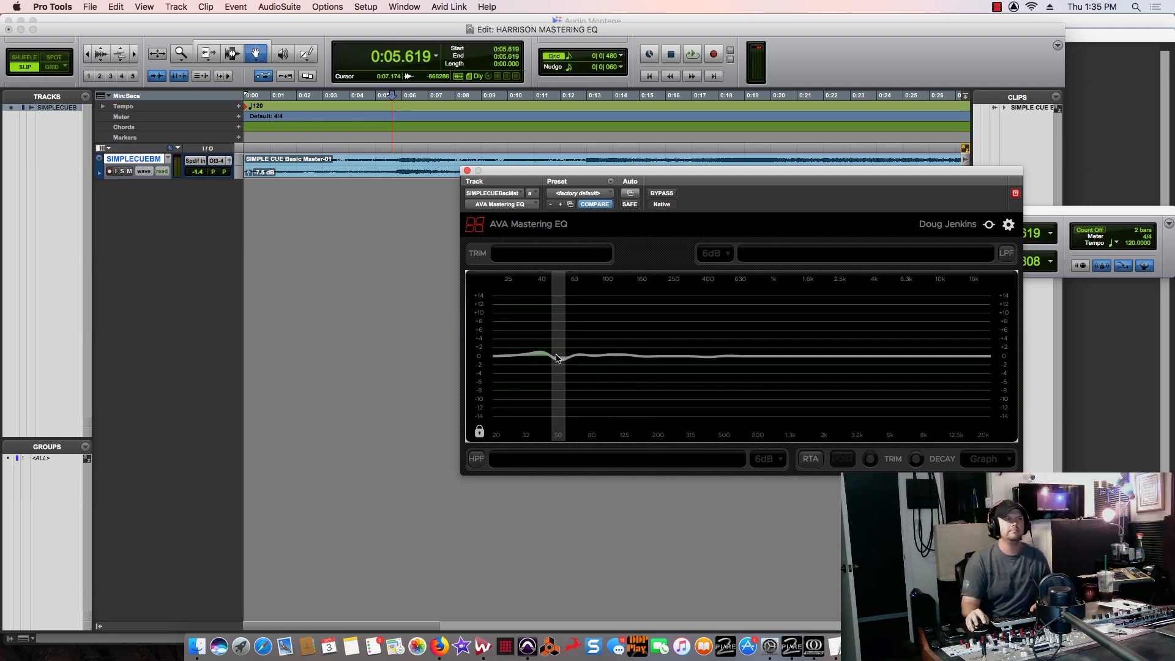
key("space")
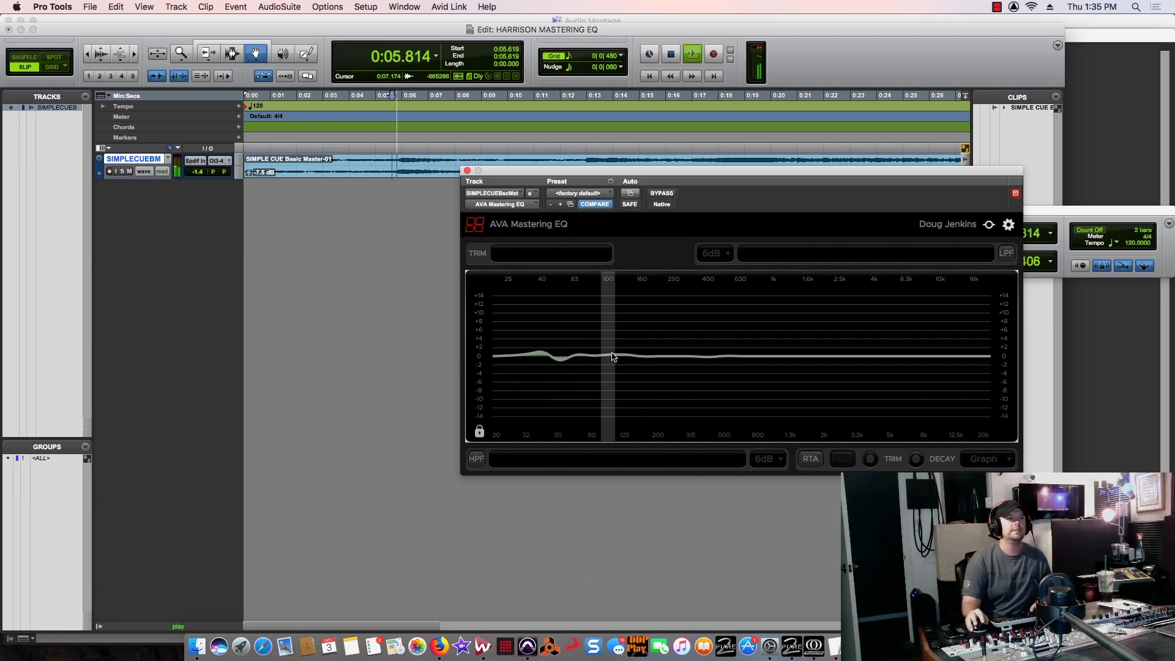
mouse_move(603, 356)
left_mouse_down()
mouse_move(596, 329)
mouse_move(599, 346)
left_mouse_up()
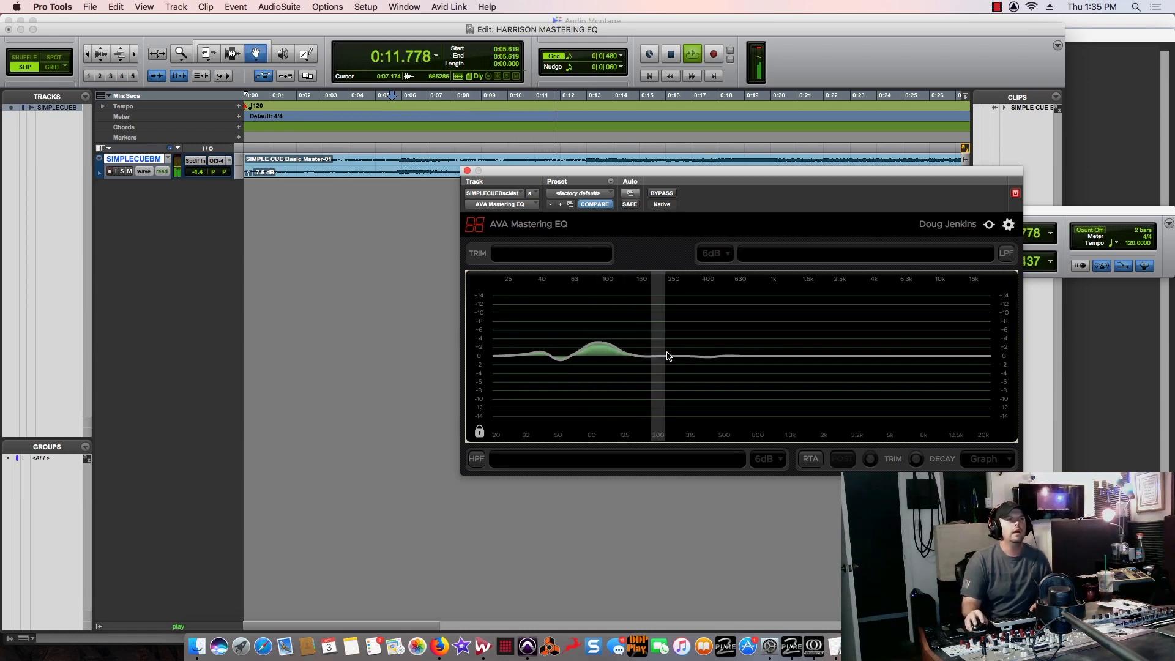
key("space")
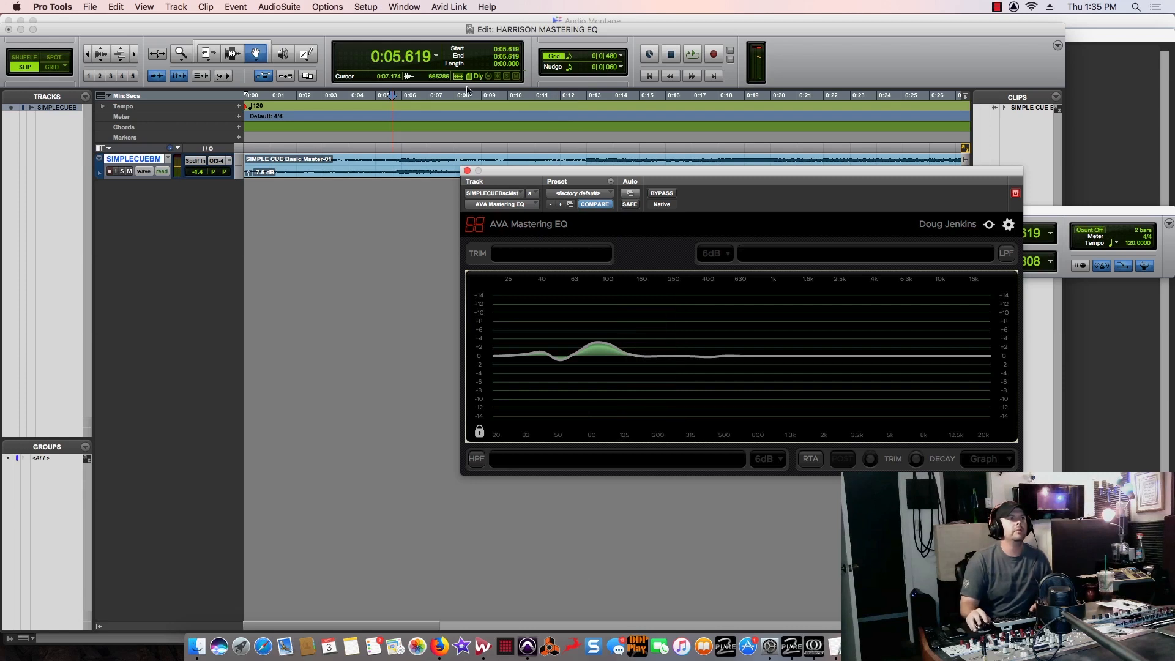
Step: Select the passage from about 9.6 to 12.9 s in the timeline and audition it
left_click_drag(451, 97, 507, 101)
key("space")
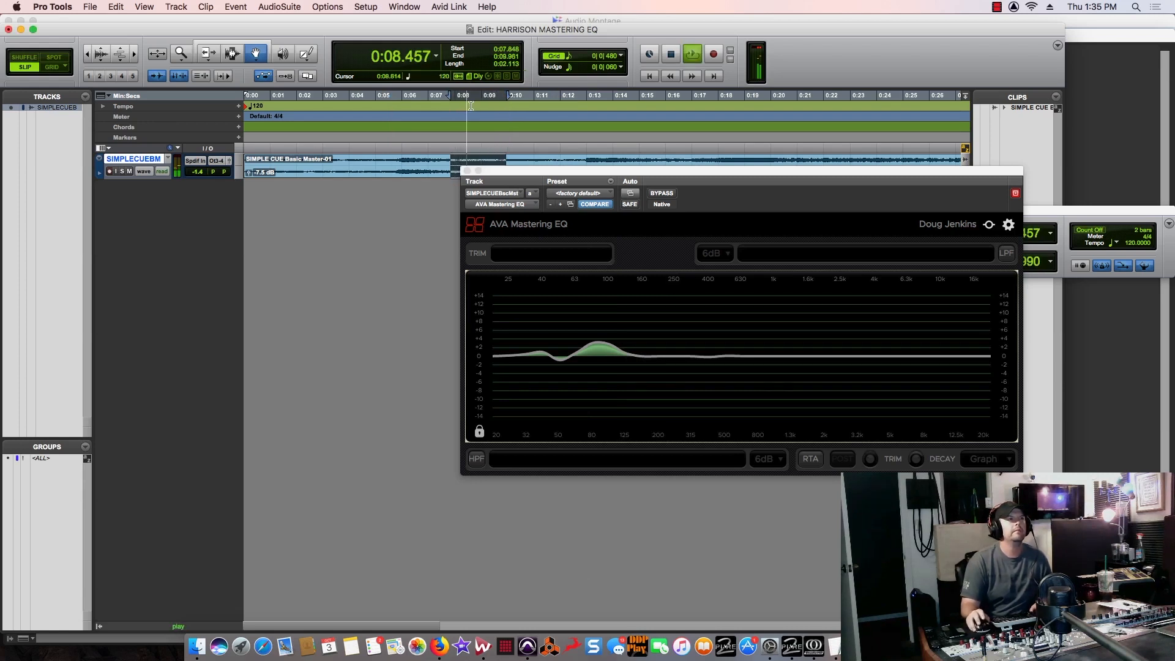
left_click_drag(500, 98, 585, 99)
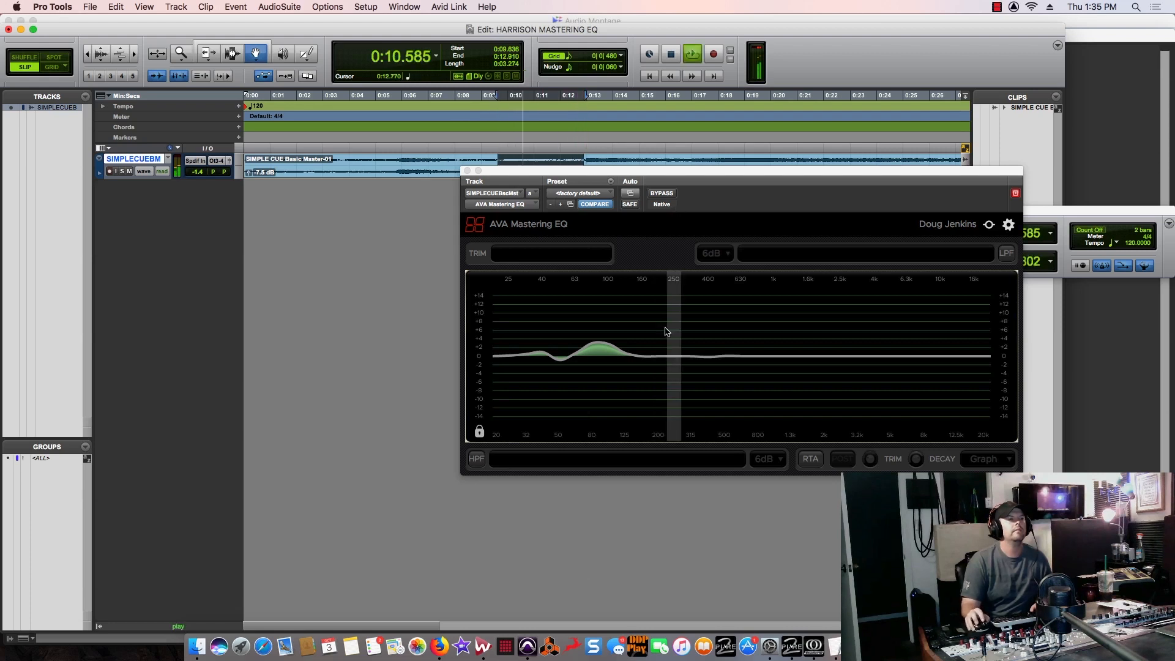
key("space")
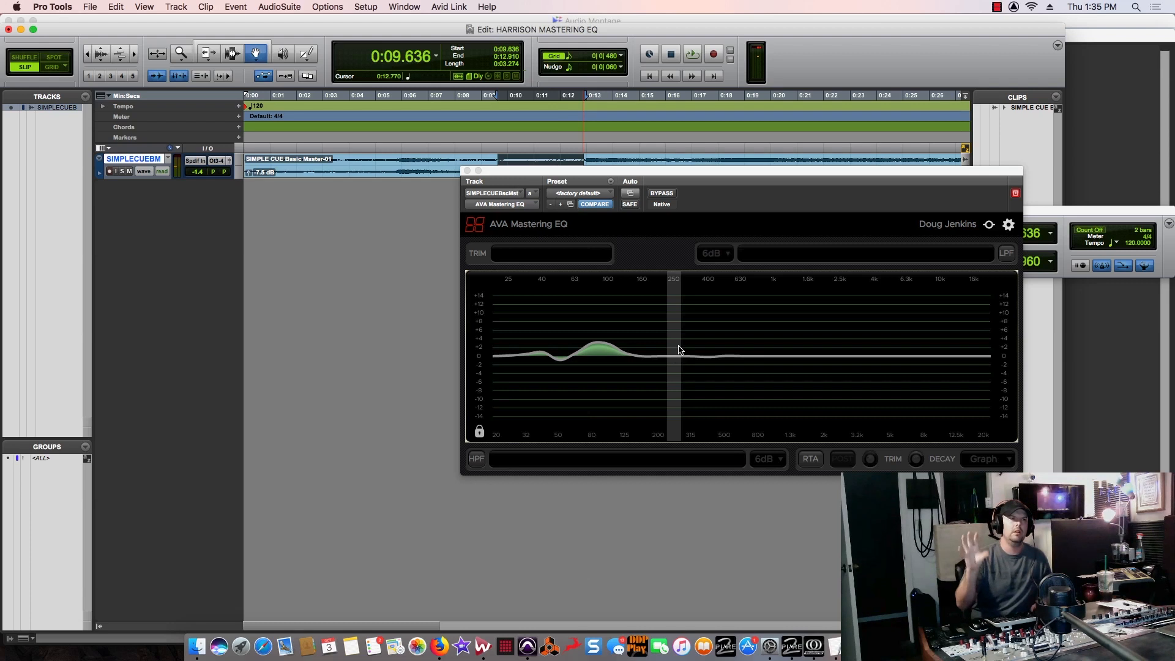
Step: Draw a boost of about 6 dB at 160 Hz sloping down towards 500 Hz and audition it on the selected passage
key("space")
mouse_move(677, 350)
left_mouse_down()
mouse_move(659, 310)
mouse_move(692, 335)
mouse_move(664, 370)
mouse_move(676, 320)
mouse_move(703, 310)
mouse_move(653, 316)
mouse_move(726, 362)
mouse_move(668, 325)
mouse_move(685, 341)
mouse_move(667, 350)
mouse_move(644, 326)
left_mouse_up()
key("space")
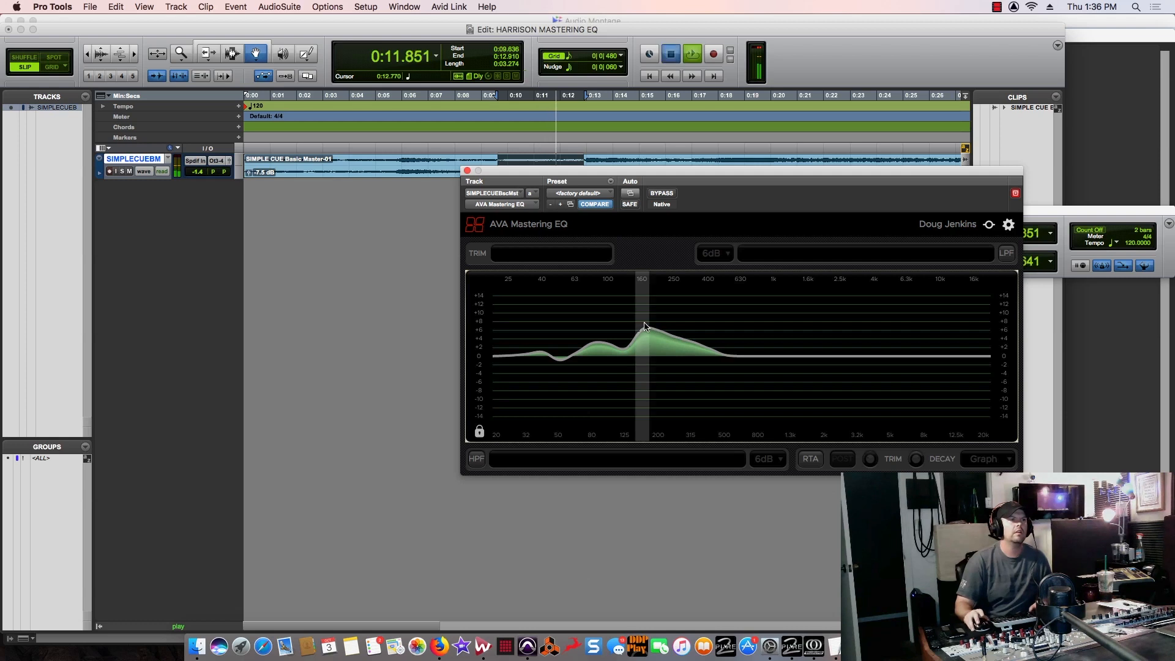